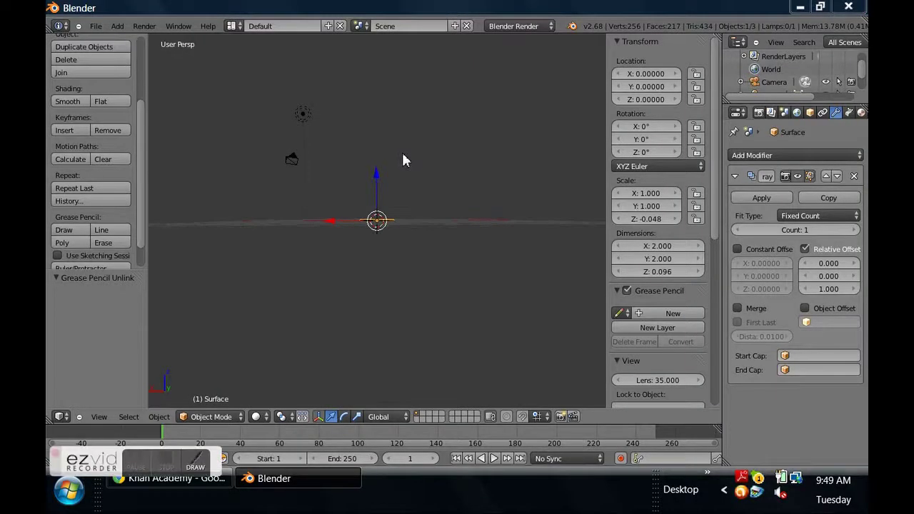
Delete the existing flattened surface cylinder from the scene.
middle_drag(404, 160, 423, 231)
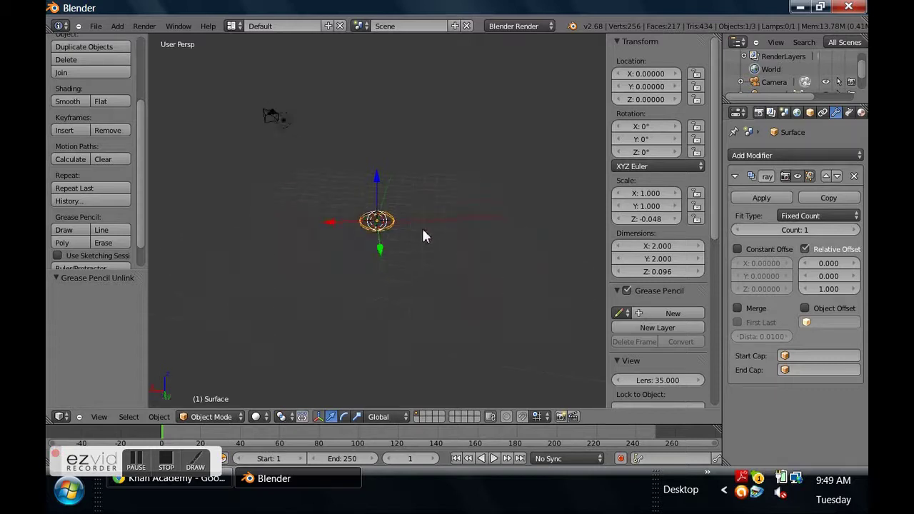
key(x)
click(422, 227)
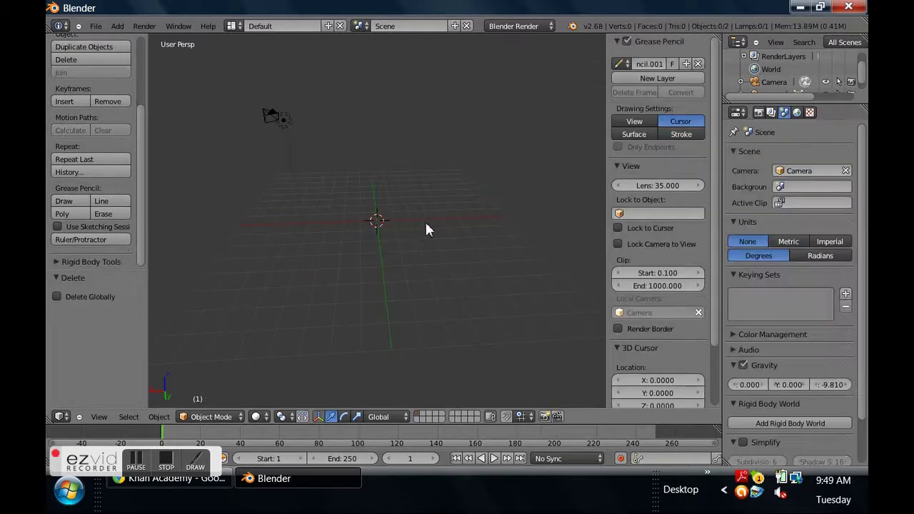
Add a NURBS Cylinder surface at the centre of the grid.
middle_drag(428, 209, 415, 222)
mouse_move(366, 129)
middle_down()
mouse_move(437, 245)
mouse_move(469, 164)
mouse_move(368, 104)
mouse_move(378, 125)
mouse_move(366, 124)
middle_up()
middle_drag(477, 178, 464, 207)
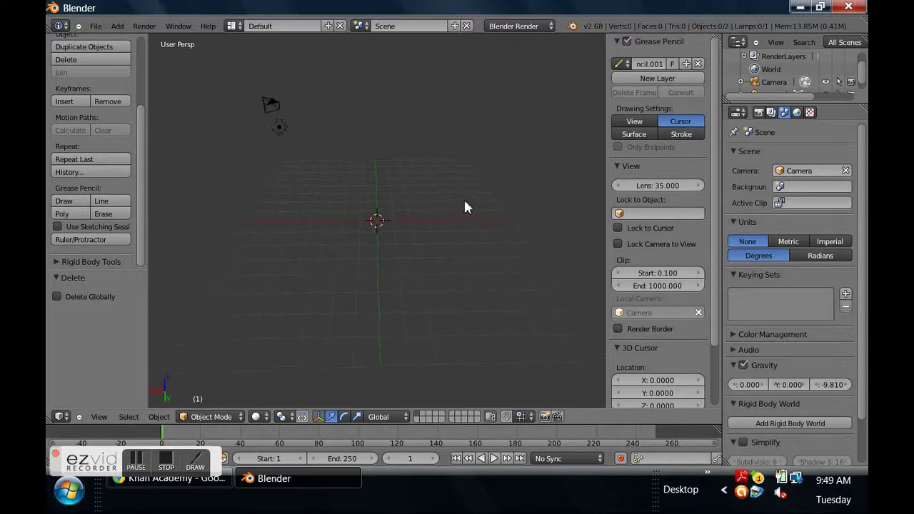
click(118, 26)
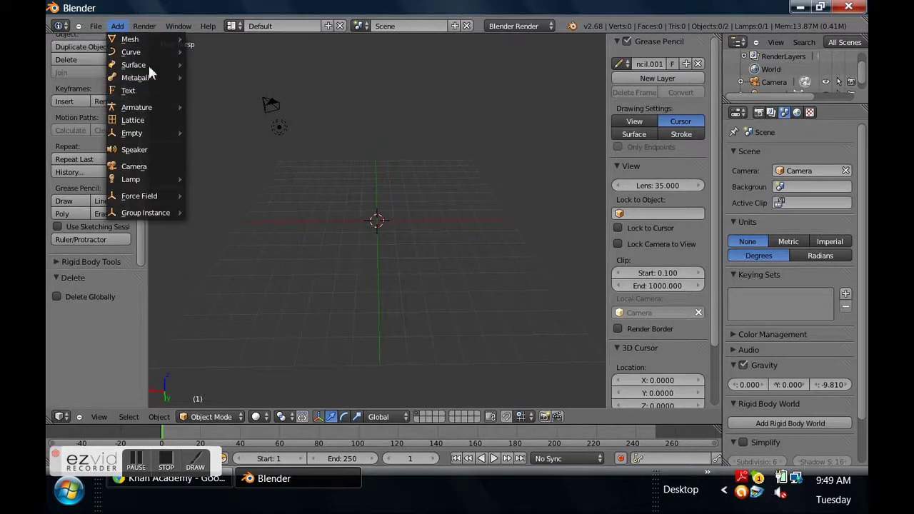
mouse_move(155, 66)
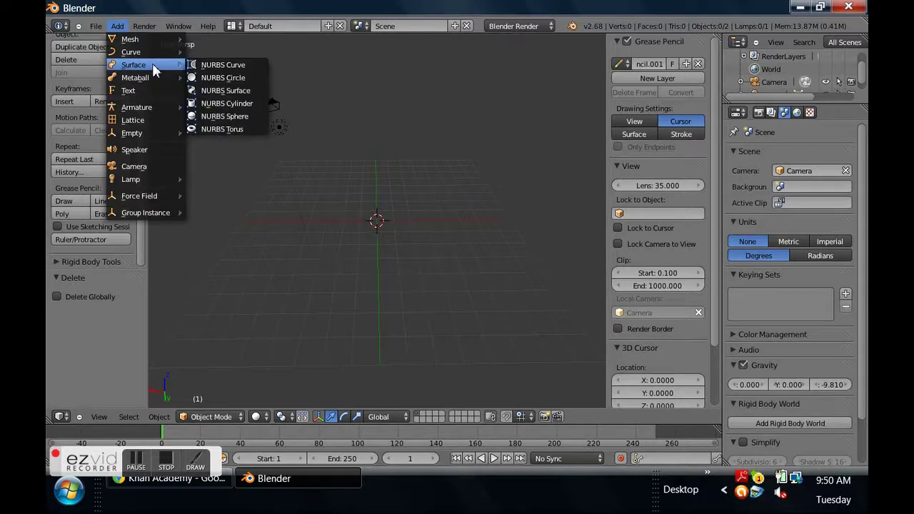
click(227, 105)
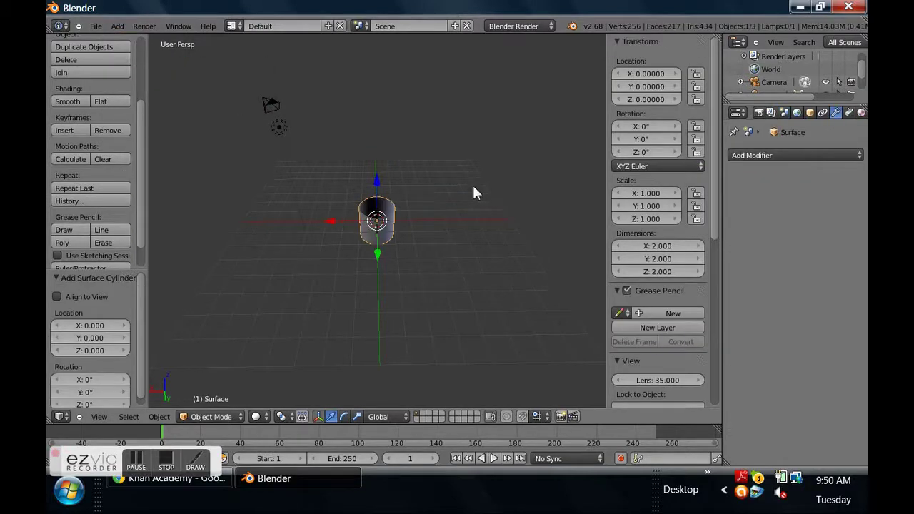
Flatten the cylinder into a thin ring by scaling it along Z to about 0.018.
key(Tab)
key(Tab)
key(s)
key(z)
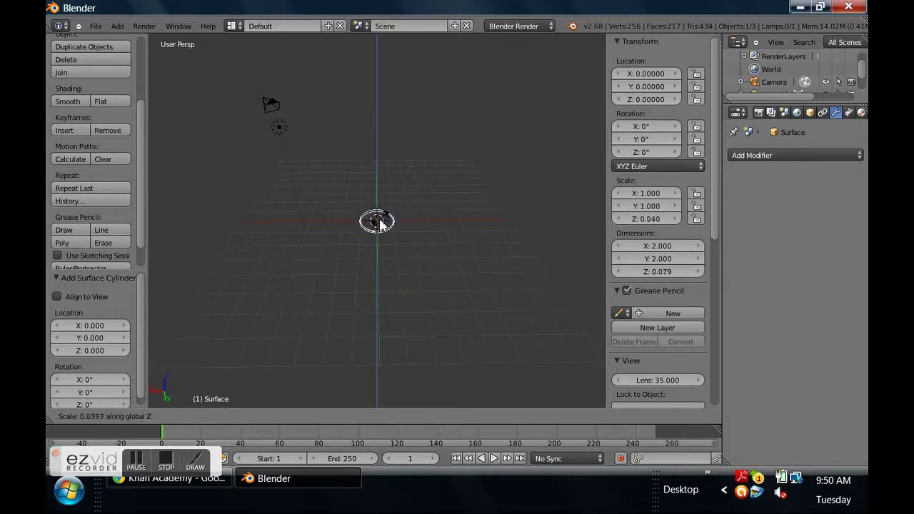
click(377, 220)
middle_drag(393, 204, 402, 183)
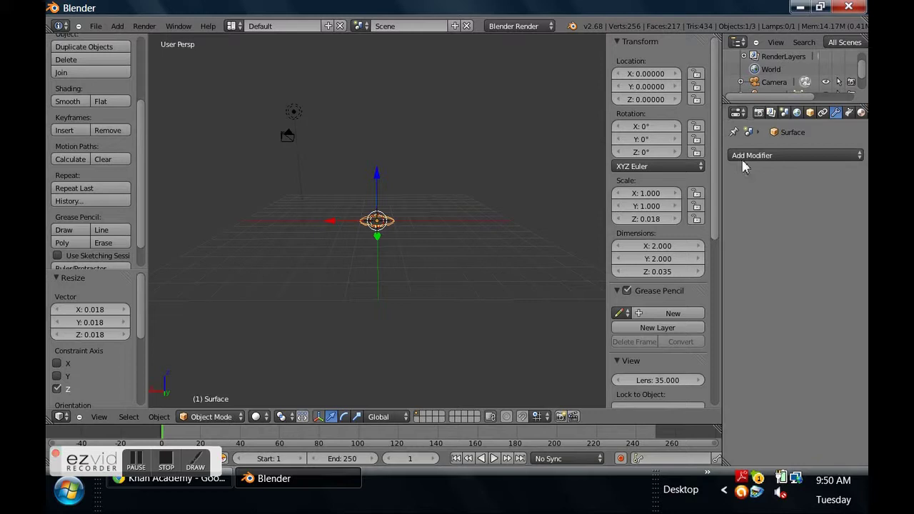
Give the flattened cylinder a new material and set its specular colour to orange.
click(861, 113)
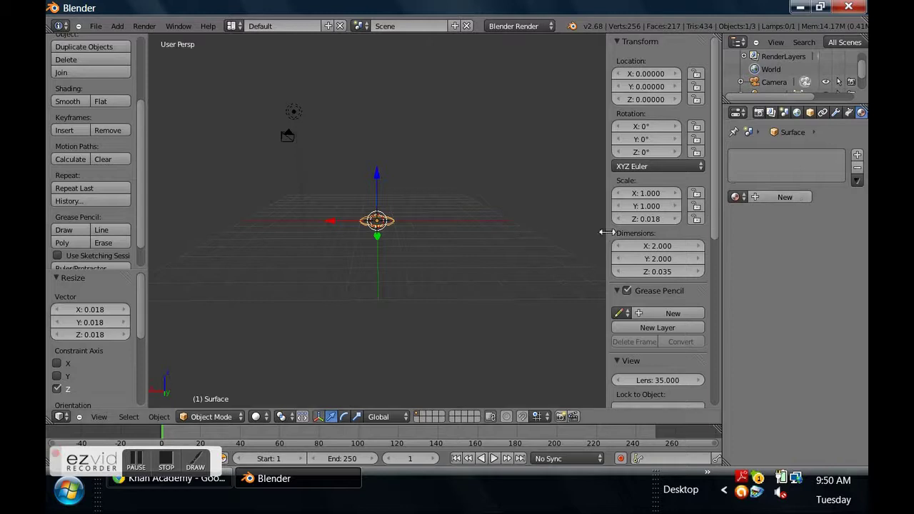
drag(607, 235, 733, 228)
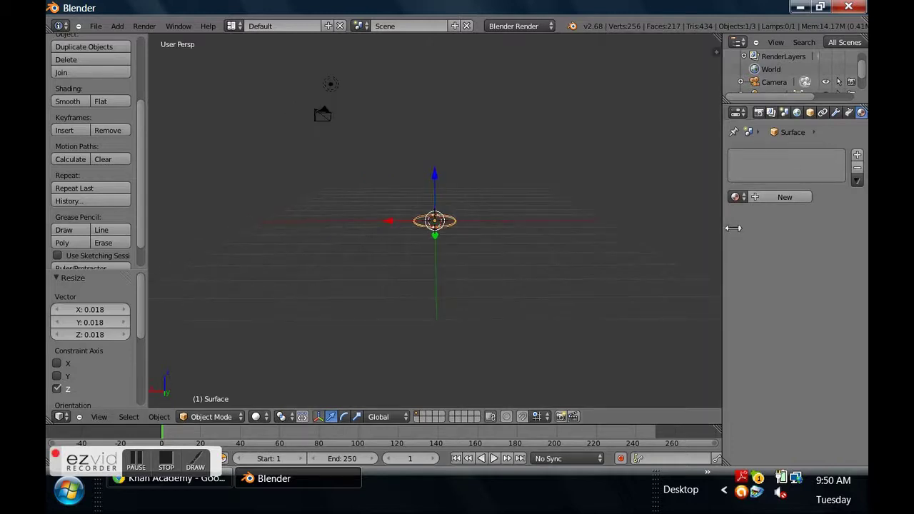
click(783, 201)
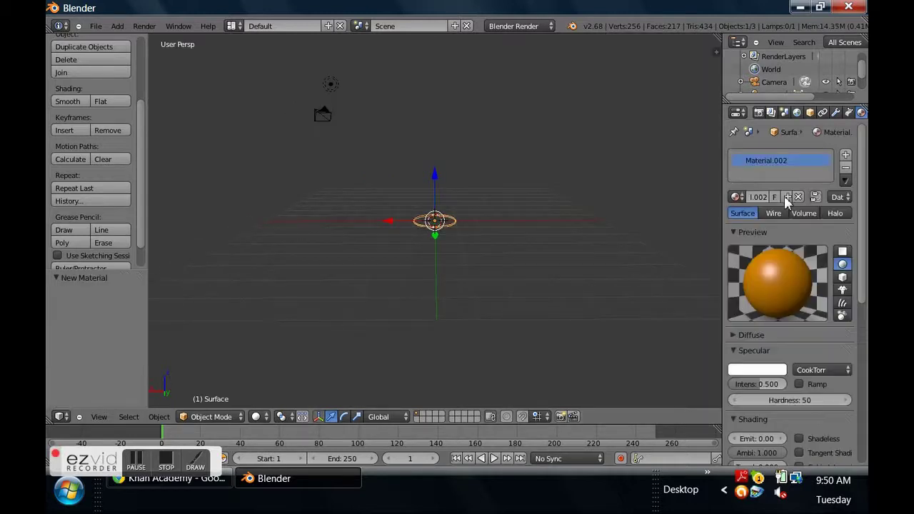
click(763, 370)
click(709, 293)
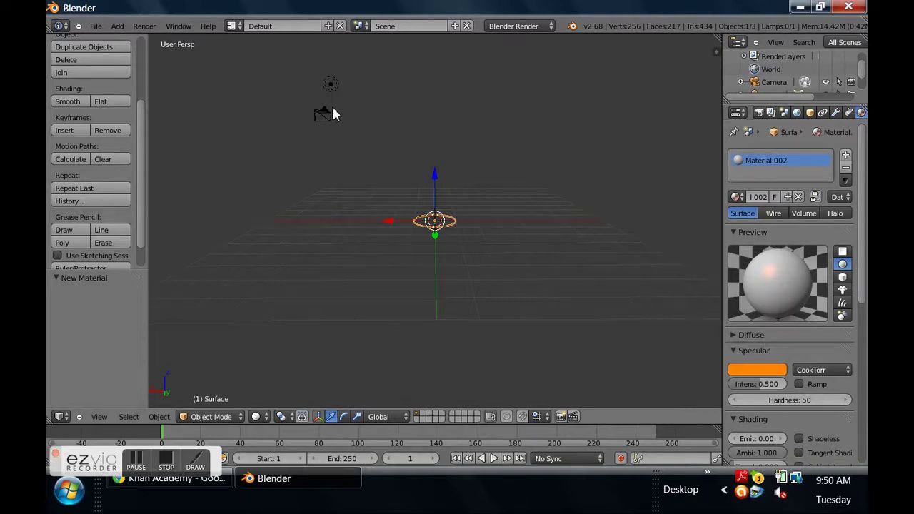
Select the lamp and examine its light and shadow settings.
right_click(335, 89)
middle_drag(369, 184, 337, 216)
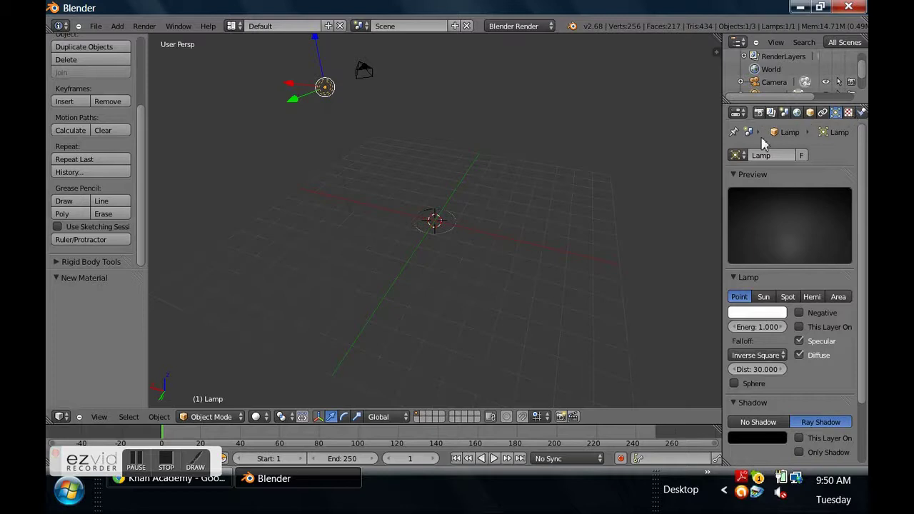
mouse_move(716, 136)
mouse_down()
mouse_move(702, 135)
mouse_move(721, 135)
mouse_up()
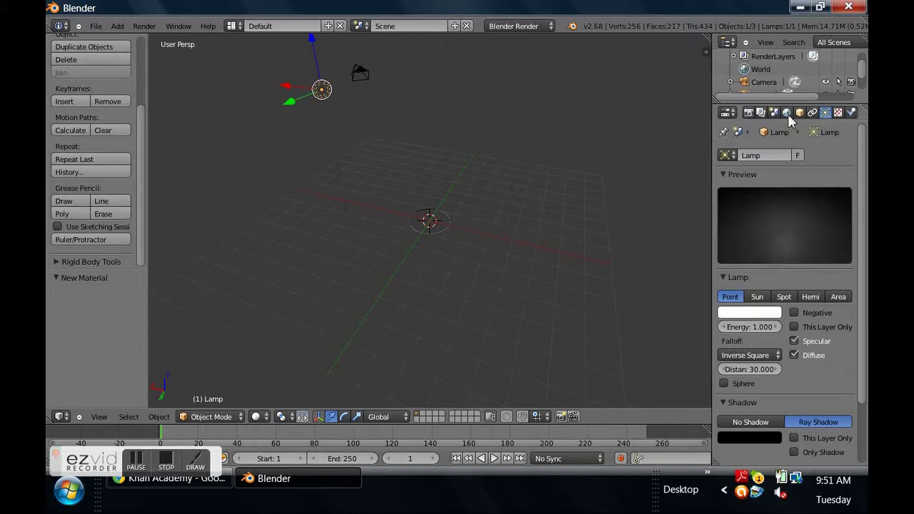
scroll(834, 306, down, 3)
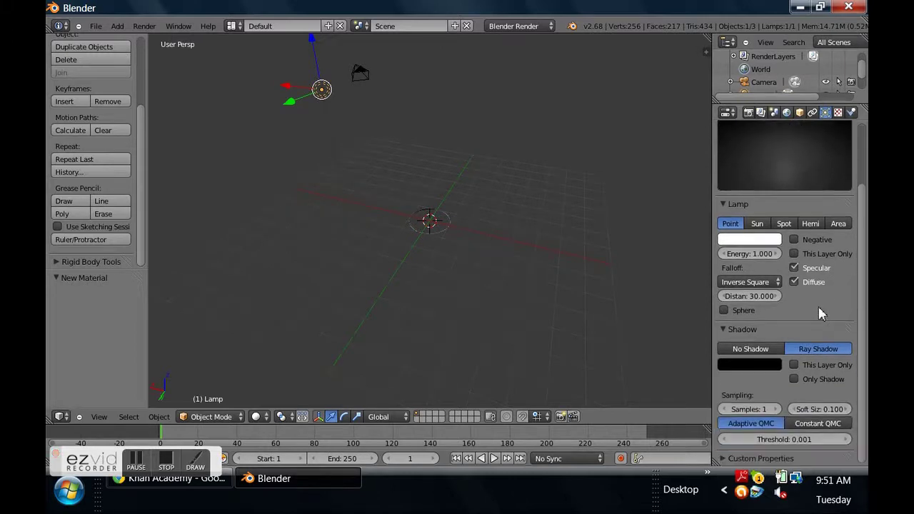
Reselect the flattened cylinder and preview its material on the plane, cube and sphere, reviewing the shading settings.
right_click(420, 236)
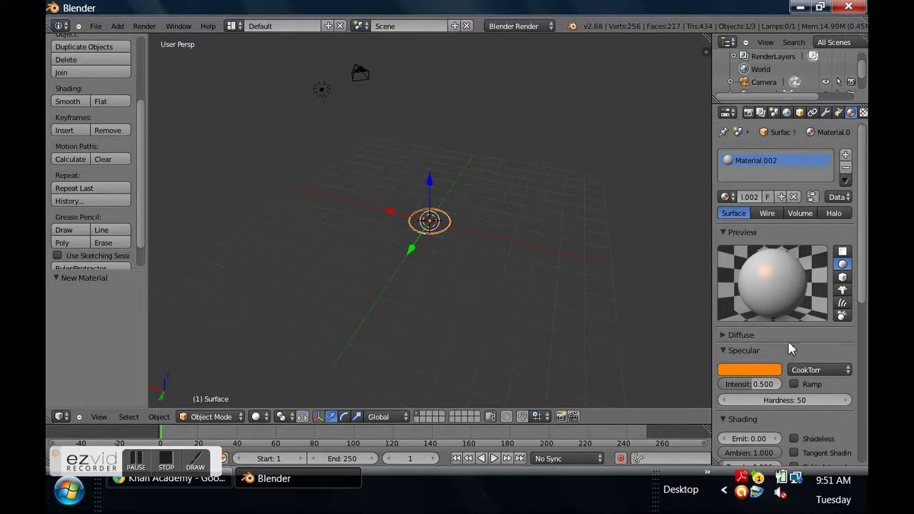
click(843, 251)
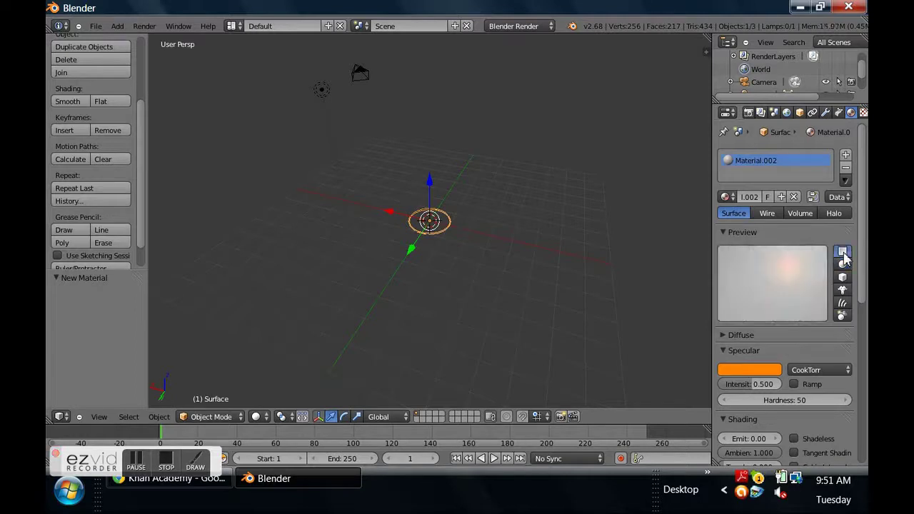
click(842, 264)
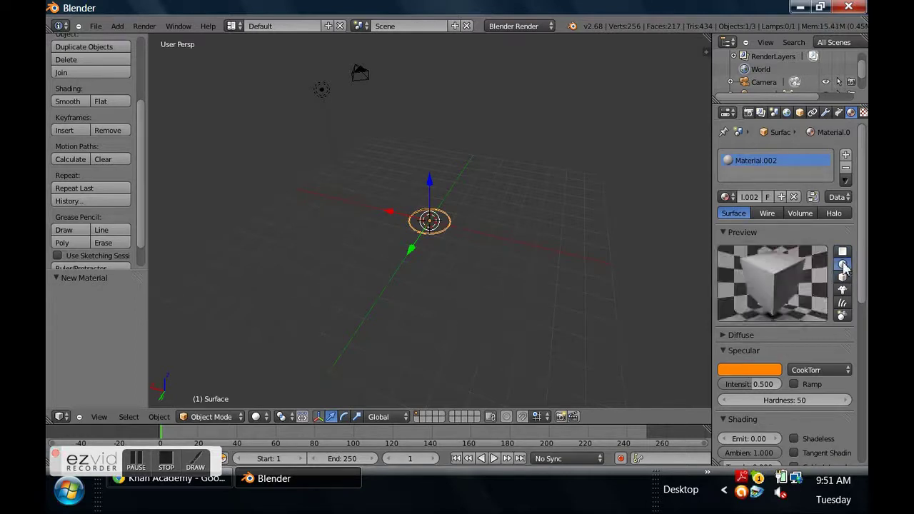
click(843, 277)
click(842, 265)
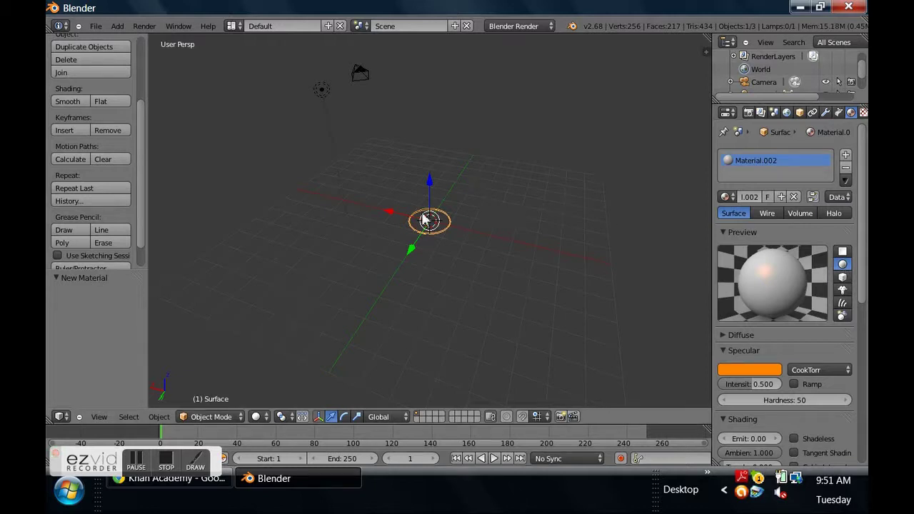
scroll(782, 396, down, 5)
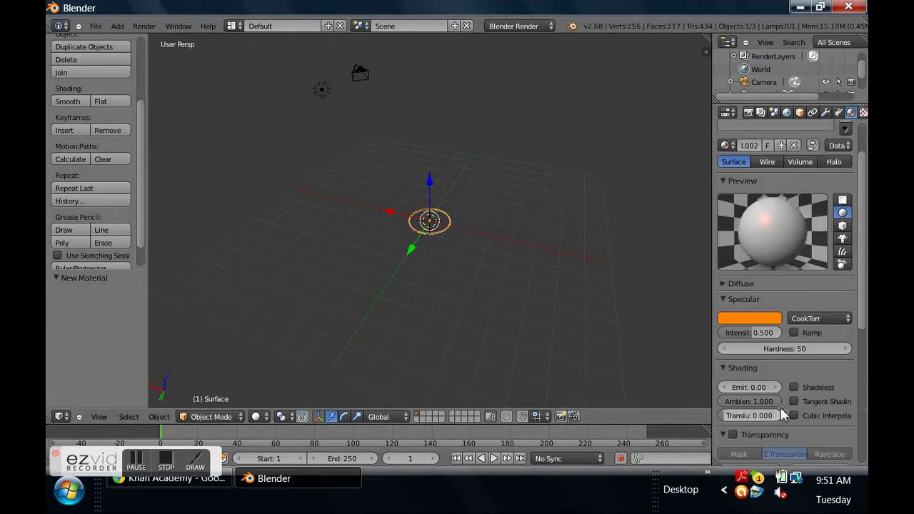
scroll(800, 407, up, 4)
scroll(808, 420, up, 1)
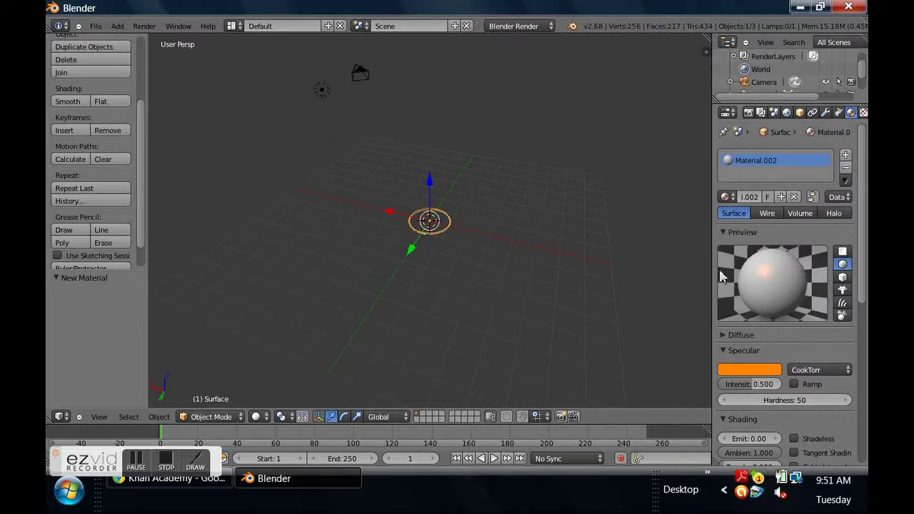
Add an Array modifier to the flattened cylinder and inspect the copy from several angles.
click(826, 115)
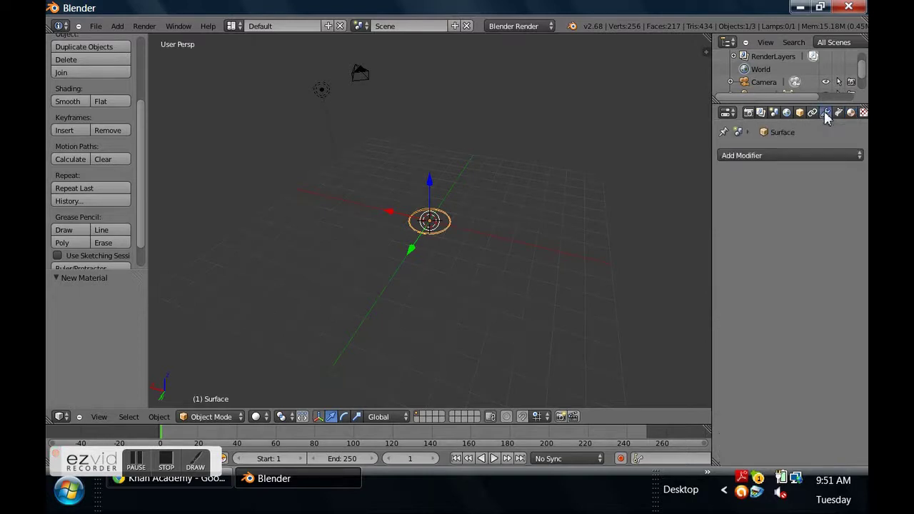
click(819, 156)
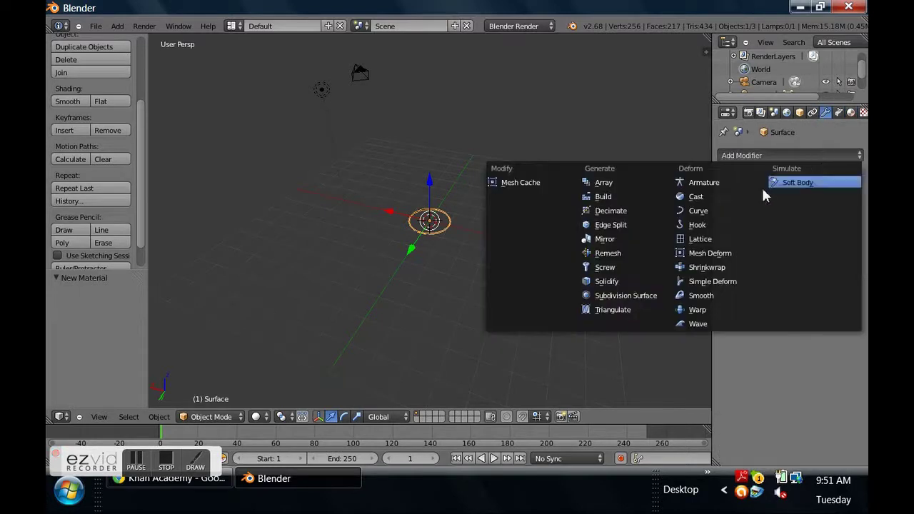
click(621, 184)
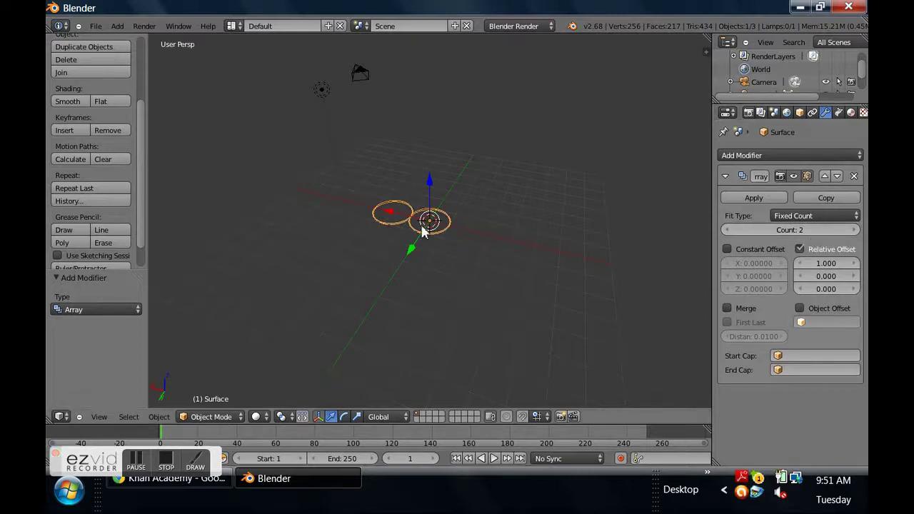
middle_drag(424, 230, 464, 243)
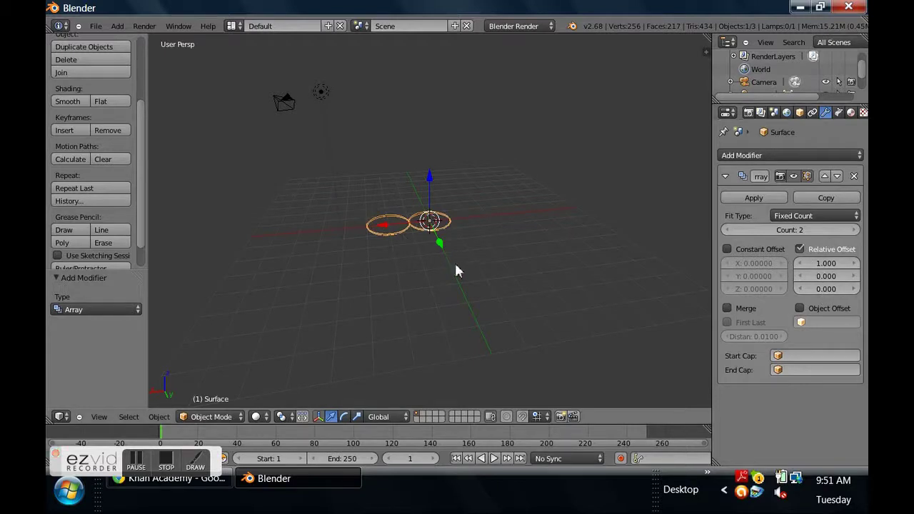
middle_drag(456, 268, 474, 260)
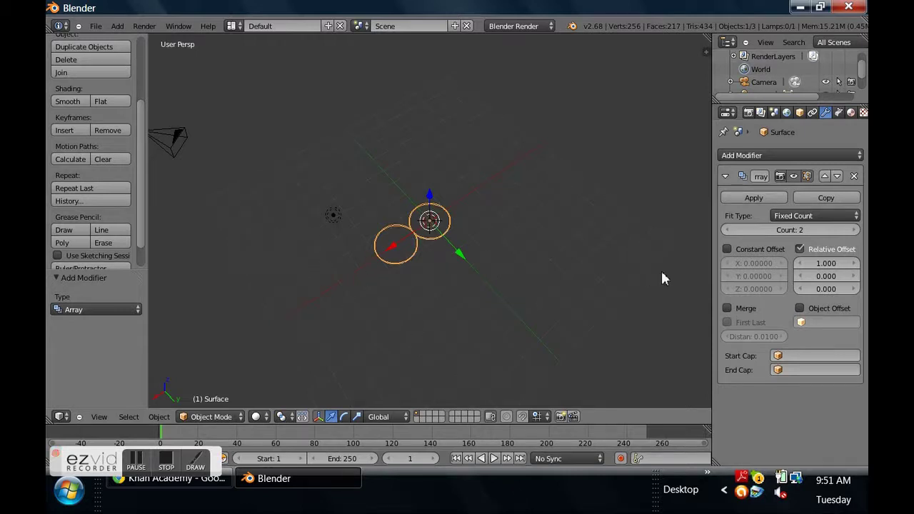
Try a relative Y offset of 2 on the array and reset it to 0.
click(822, 276)
text(0.0)
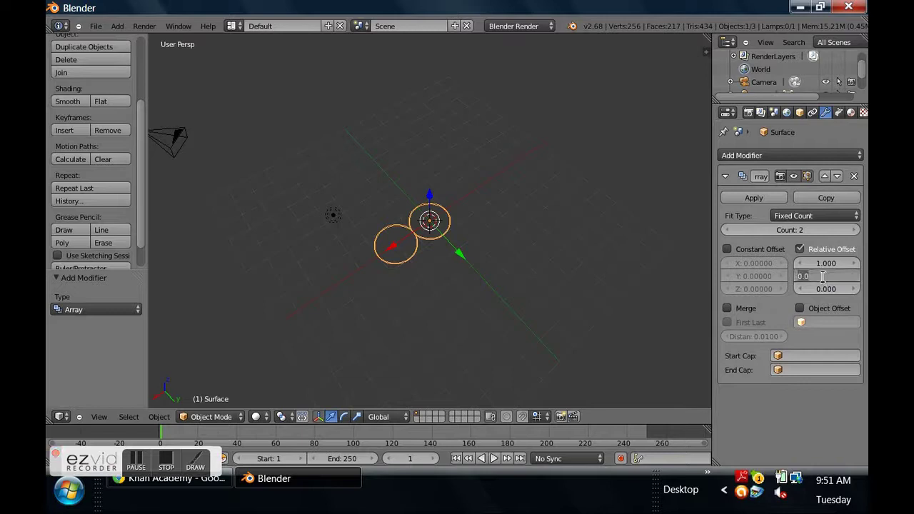
text(2)
key(Return)
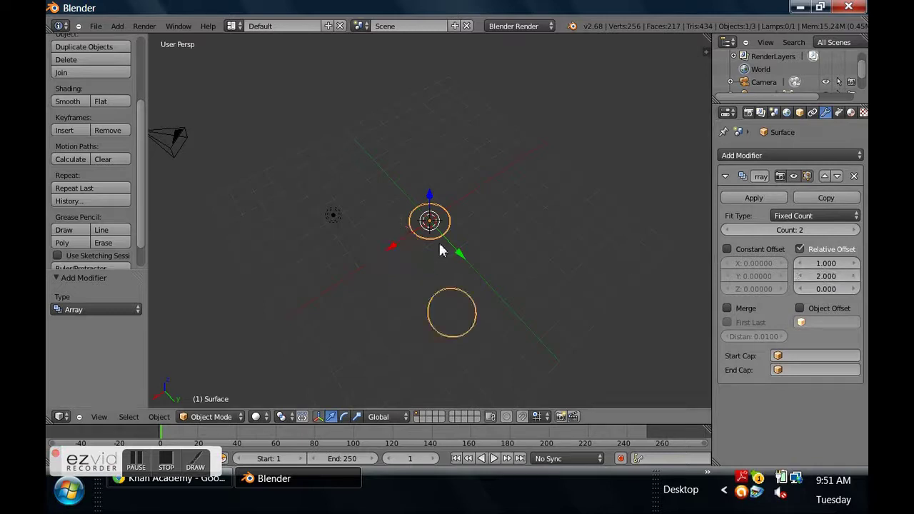
click(836, 276)
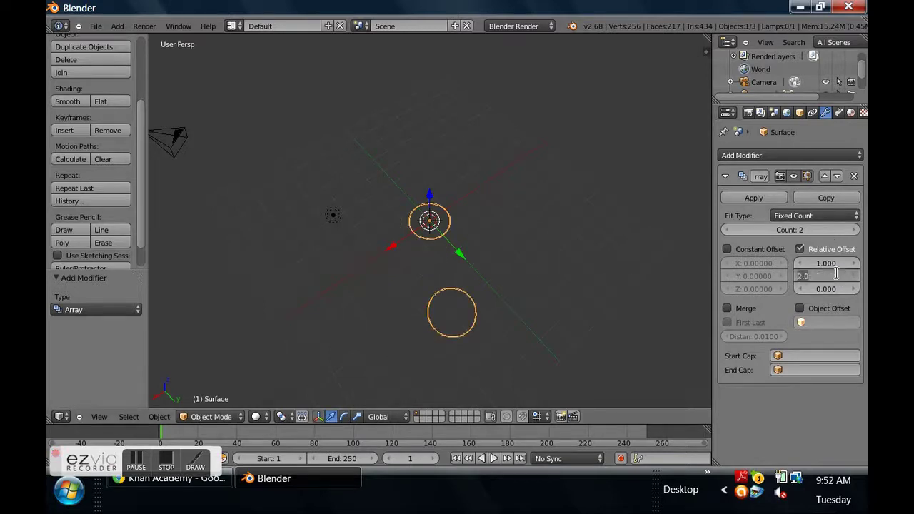
text(0)
key(Return)
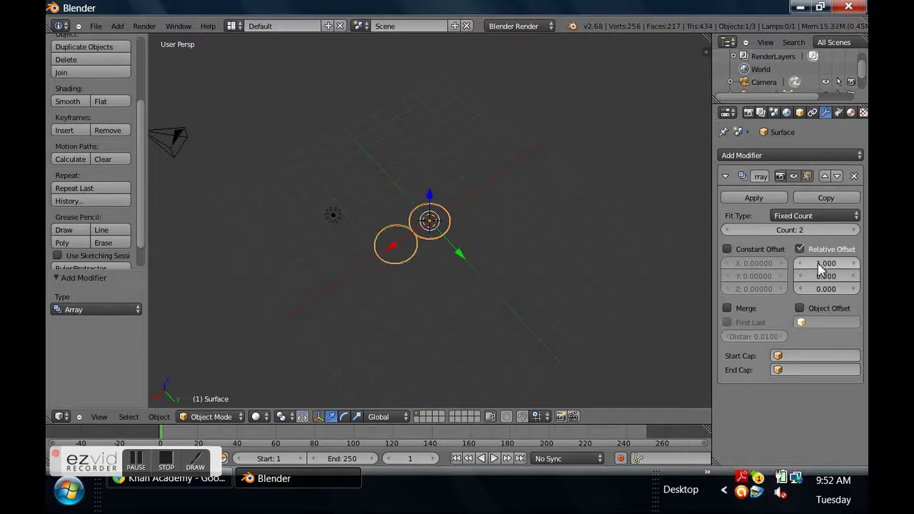
Set the array's relative X offset to 0 so the copies share the same position.
click(817, 264)
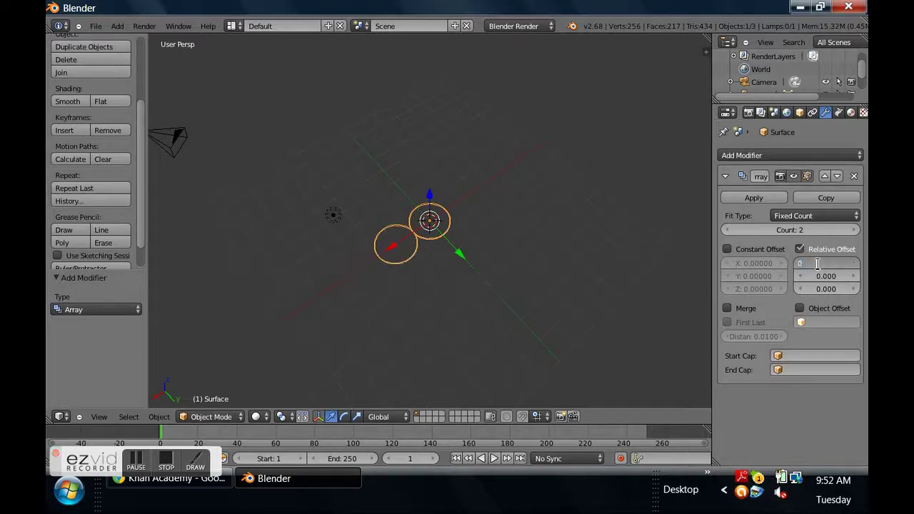
text(0)
key(Return)
middle_drag(432, 180, 407, 142)
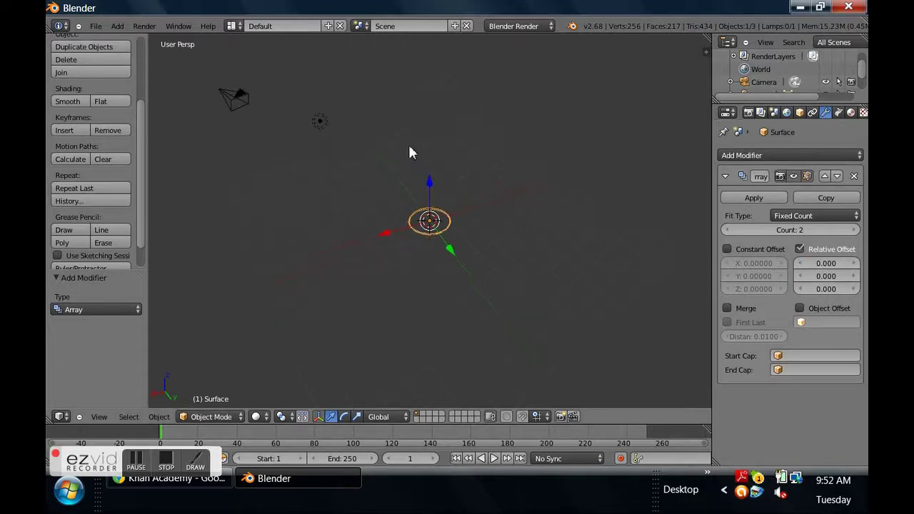
Set the array's relative Z offset to 1 and its count to 1.
click(816, 289)
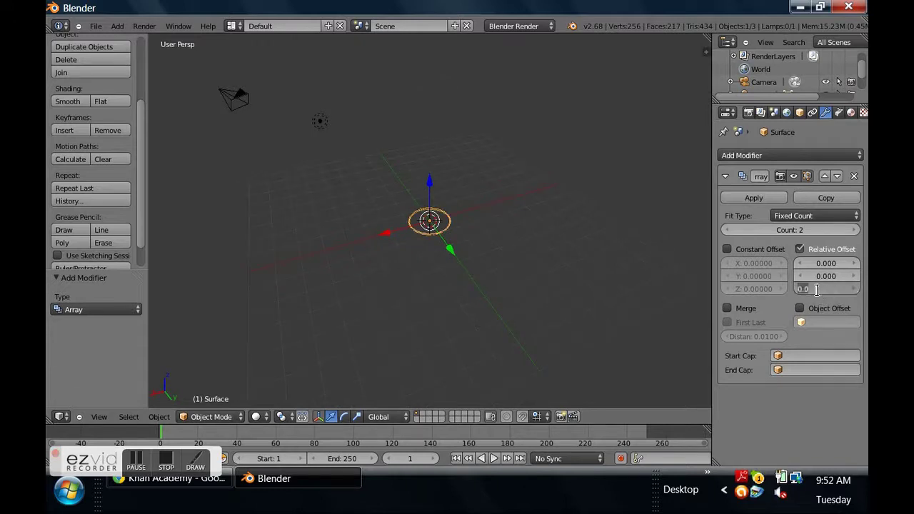
text(1)
key(Return)
middle_drag(538, 239, 523, 303)
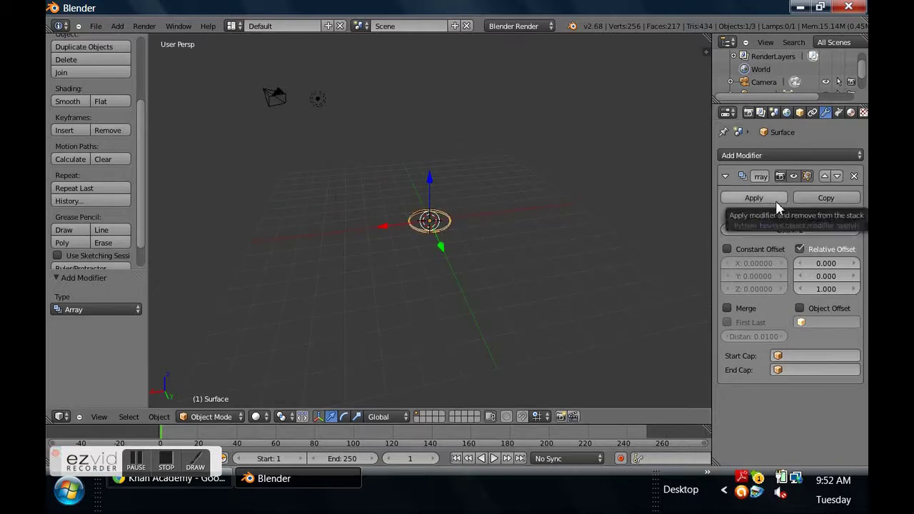
drag(786, 229, 756, 229)
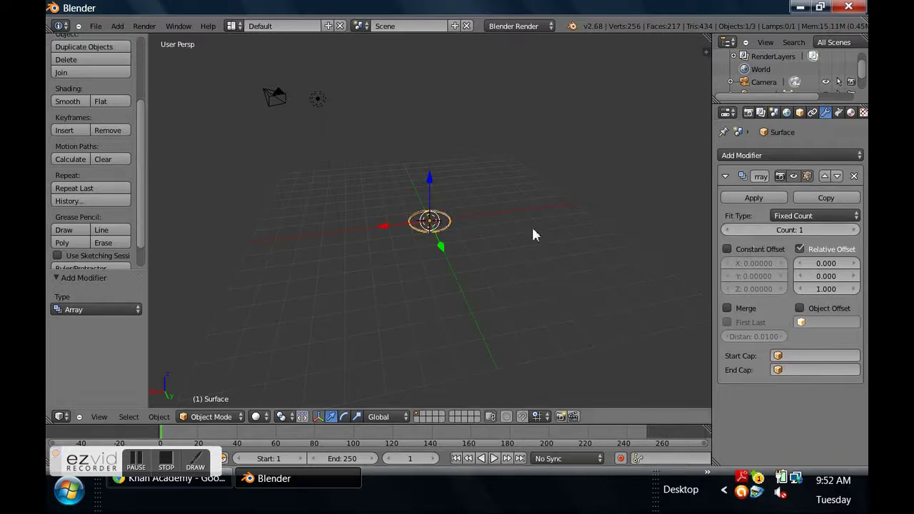
Add a Path curve to the scene at the centre of the ring.
middle_drag(306, 169, 319, 77)
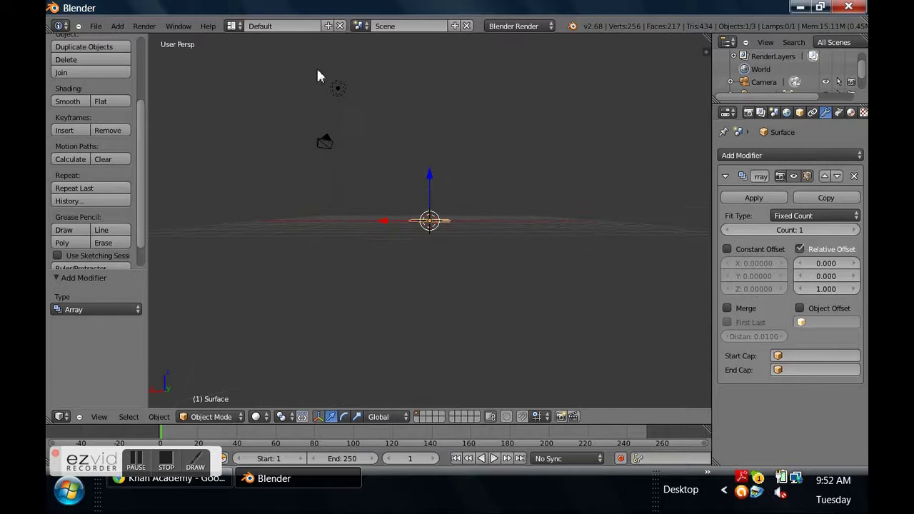
click(117, 25)
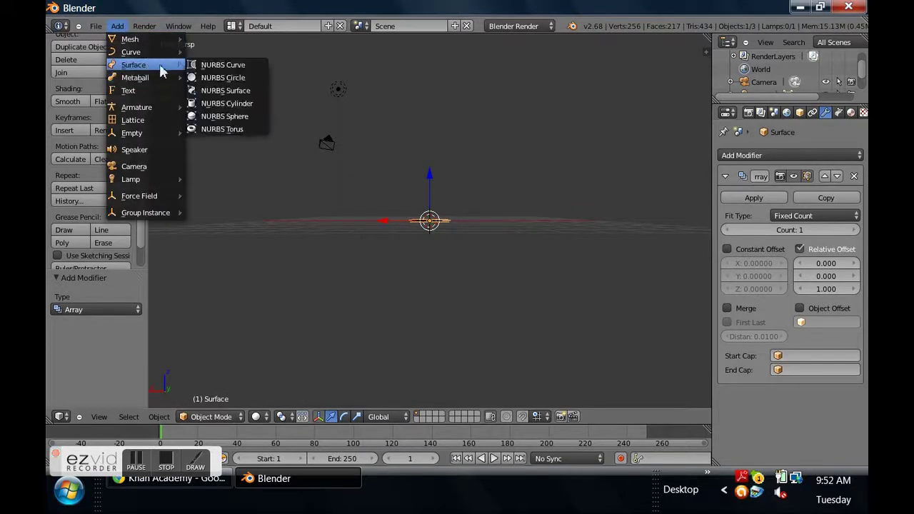
mouse_move(168, 52)
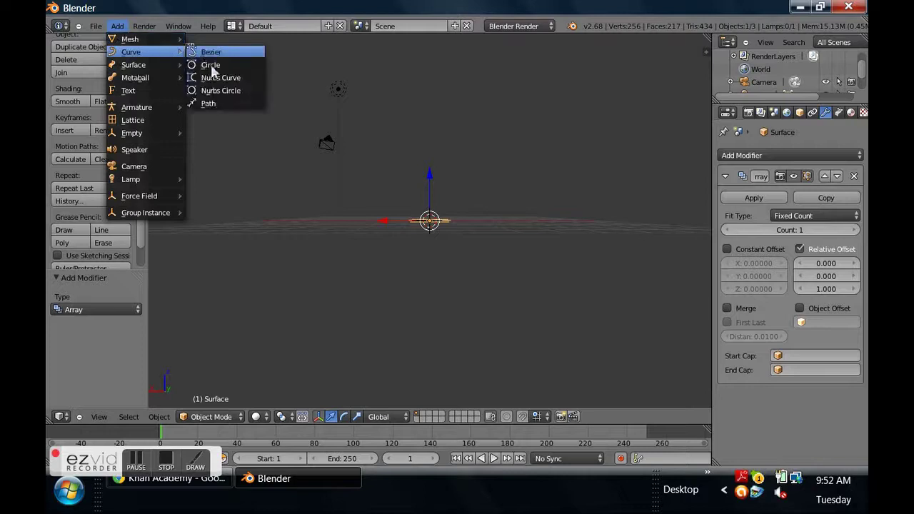
click(214, 104)
middle_drag(334, 204, 345, 303)
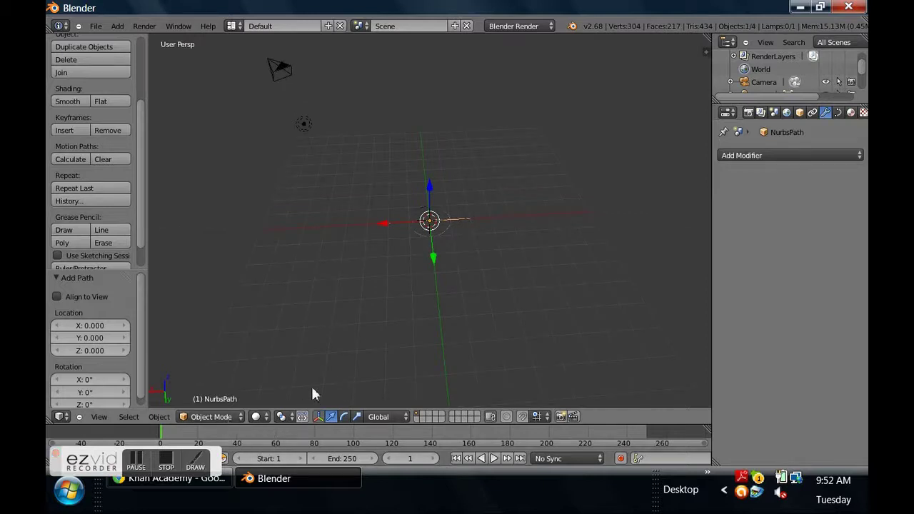
Bend the path by moving one control point about -0.975 along Y in Edit Mode, then return to Object Mode.
key(Tab)
middle_drag(522, 294, 460, 346)
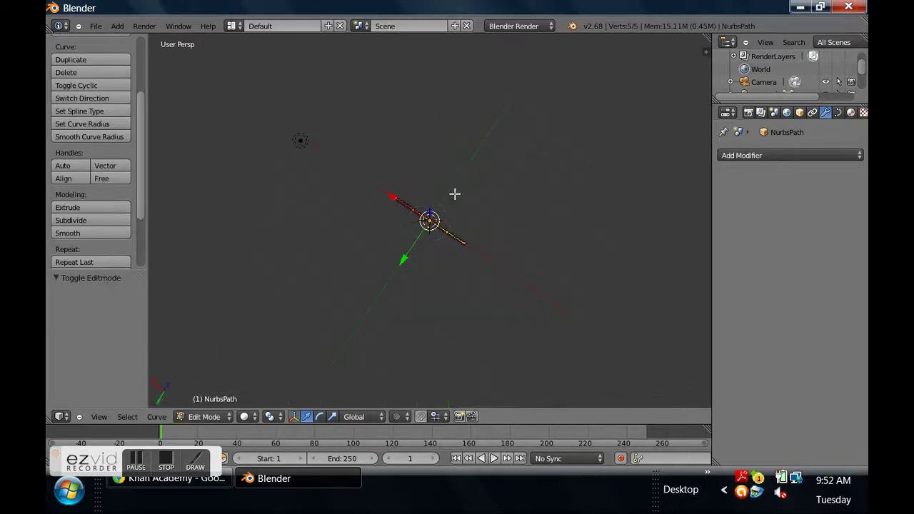
right_click(448, 233)
drag(424, 272, 437, 255)
click(207, 417)
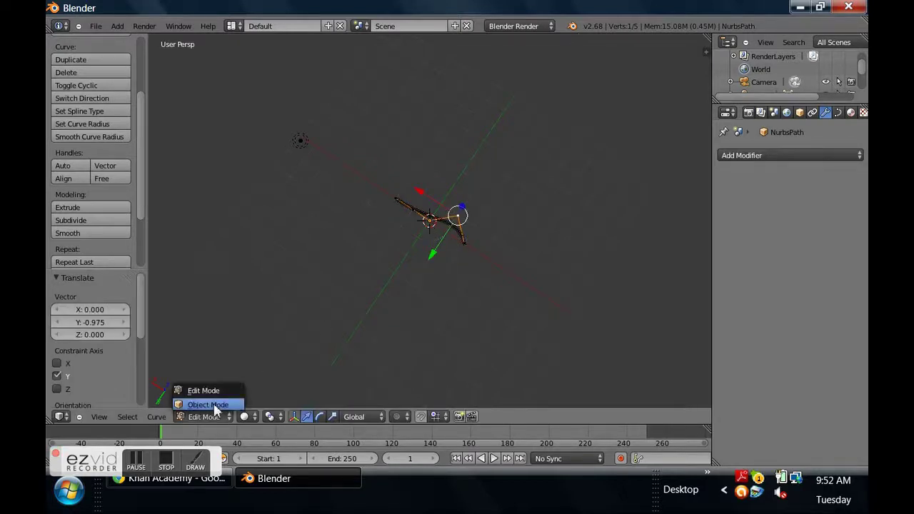
click(216, 404)
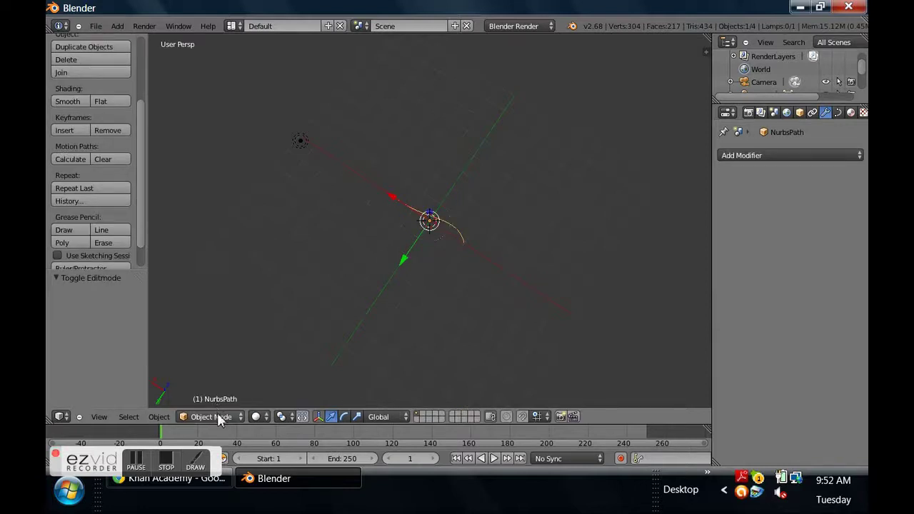
Delete the bent path from the scene.
key(x)
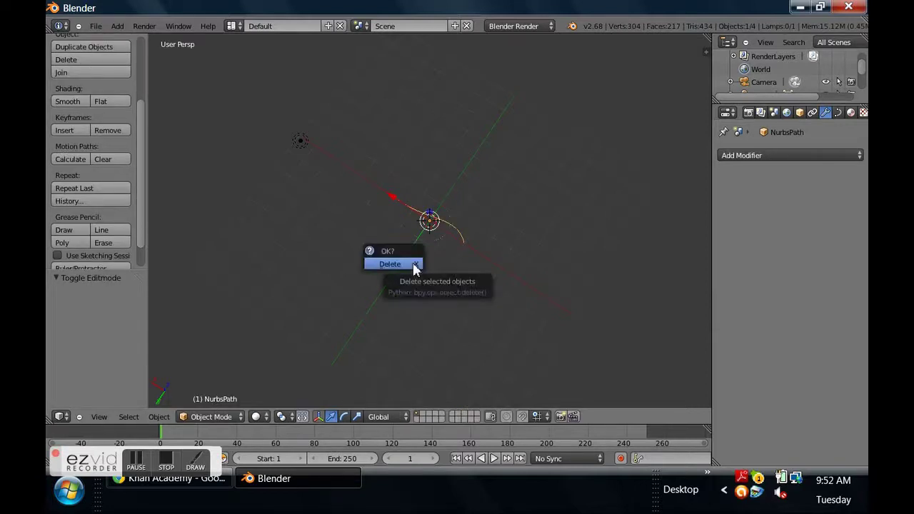
click(414, 265)
middle_drag(424, 283, 435, 172)
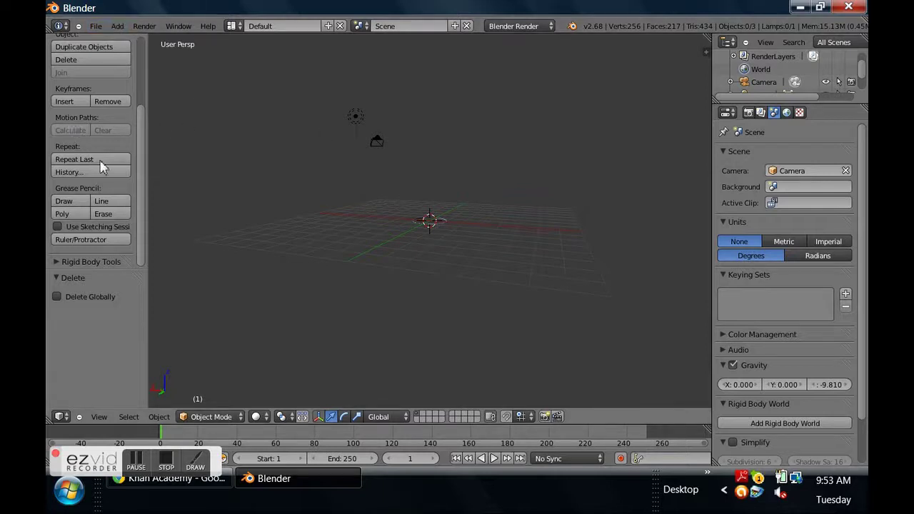
middle_drag(525, 163, 528, 200)
Select the ring and draw a curving freehand Grease Pencil stroke upward from its centre as the trunk line.
right_click(443, 236)
scroll(143, 150, down, 2)
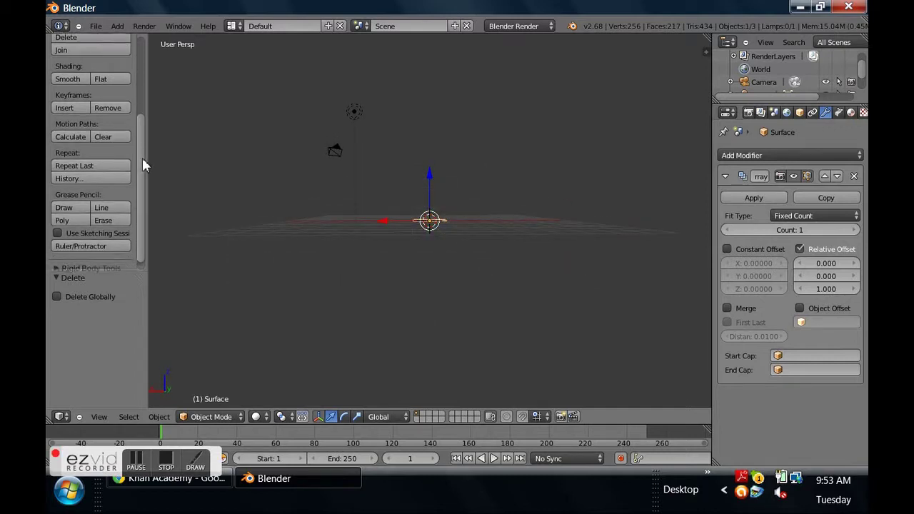
click(64, 201)
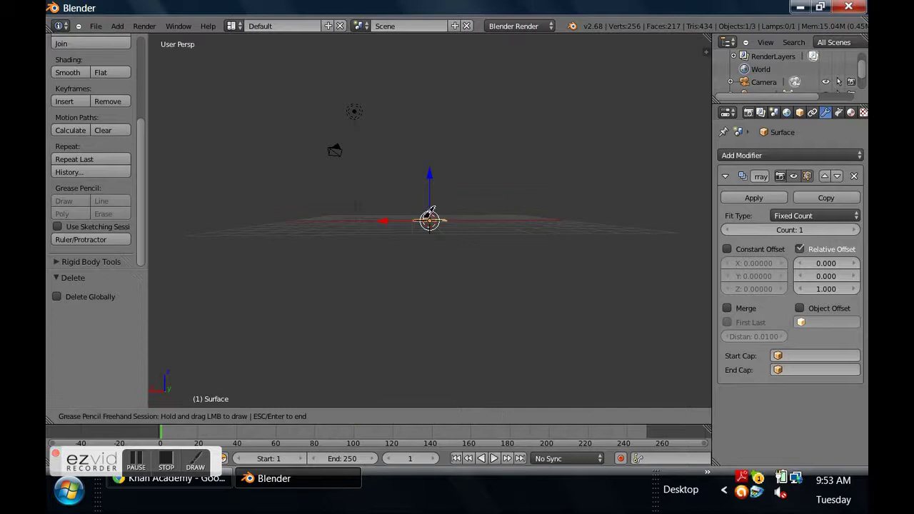
middle_drag(433, 215, 428, 218)
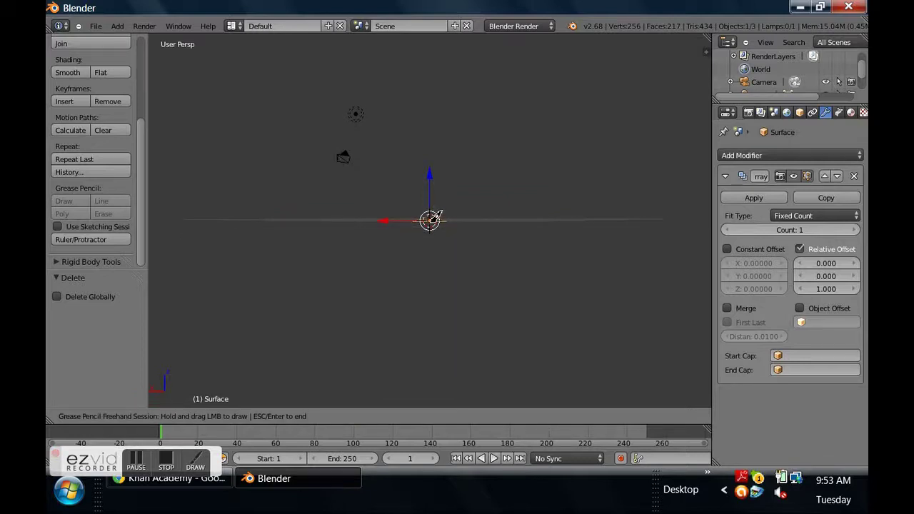
mouse_move(426, 208)
mouse_down()
mouse_move(429, 77)
mouse_move(420, 67)
mouse_up()
mouse_move(480, 107)
middle_down()
mouse_move(492, 164)
mouse_move(421, 230)
mouse_move(424, 219)
middle_up()
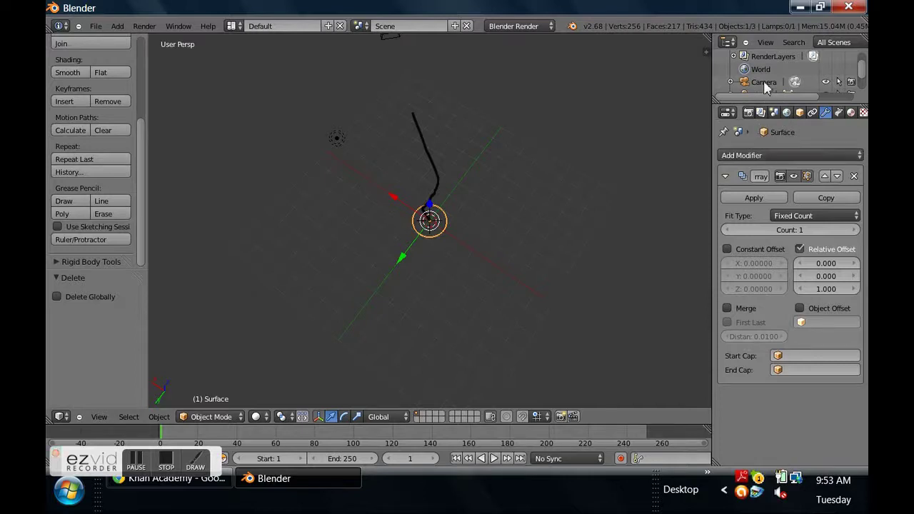
drag(859, 78, 857, 63)
scroll(857, 64, down, 3)
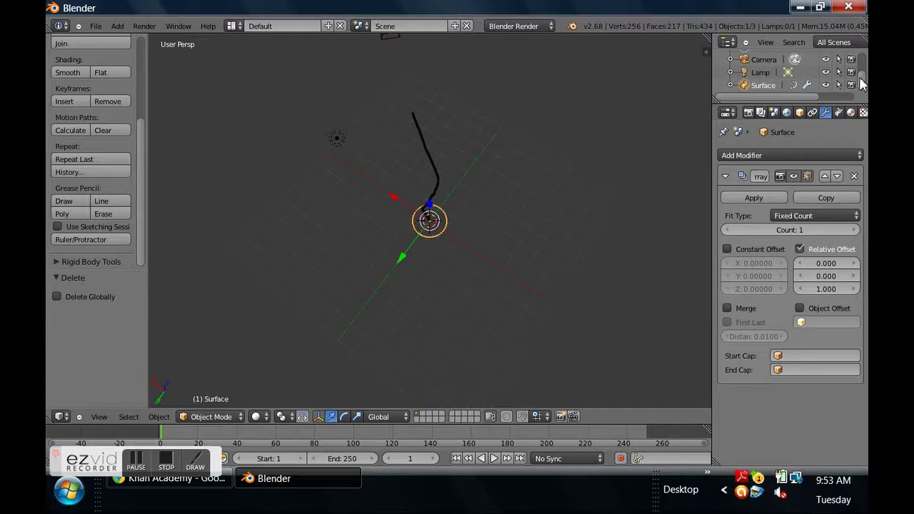
drag(862, 84, 858, 63)
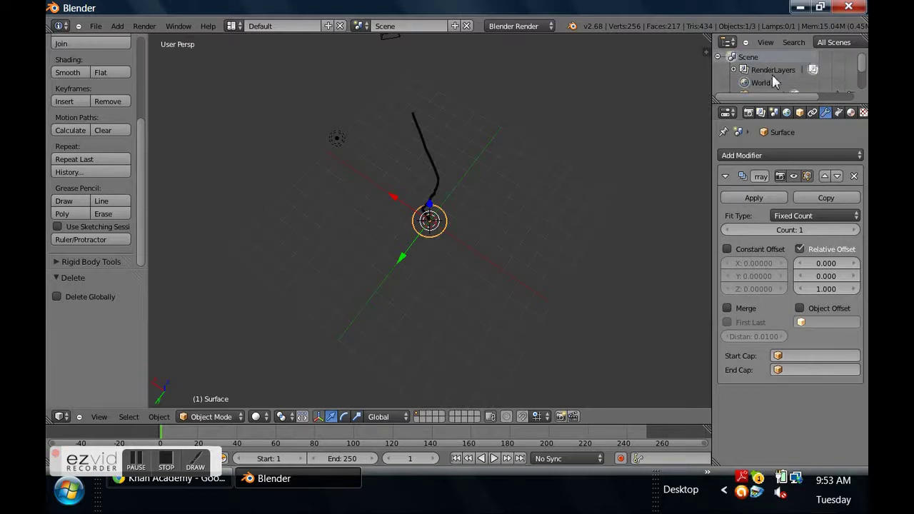
scroll(860, 72, down, 3)
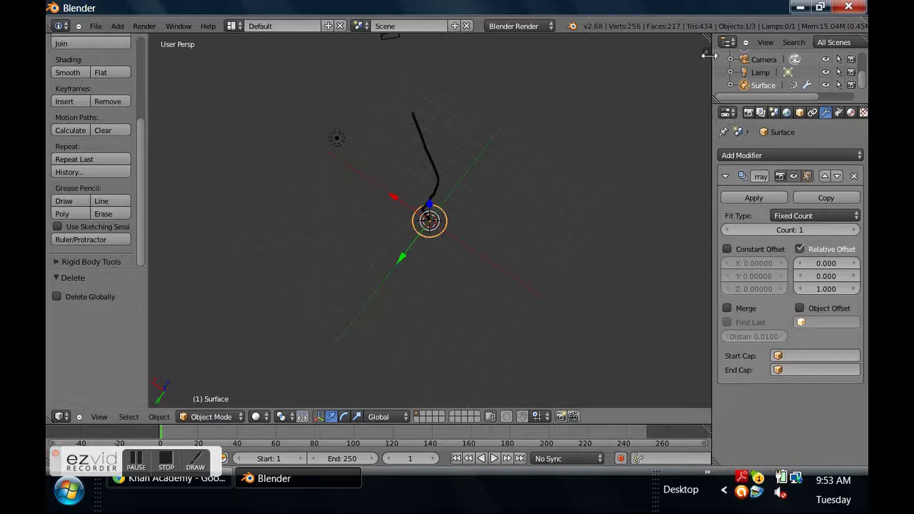
Show the 3D view's properties region containing the transform and Grease Pencil settings.
key(n)
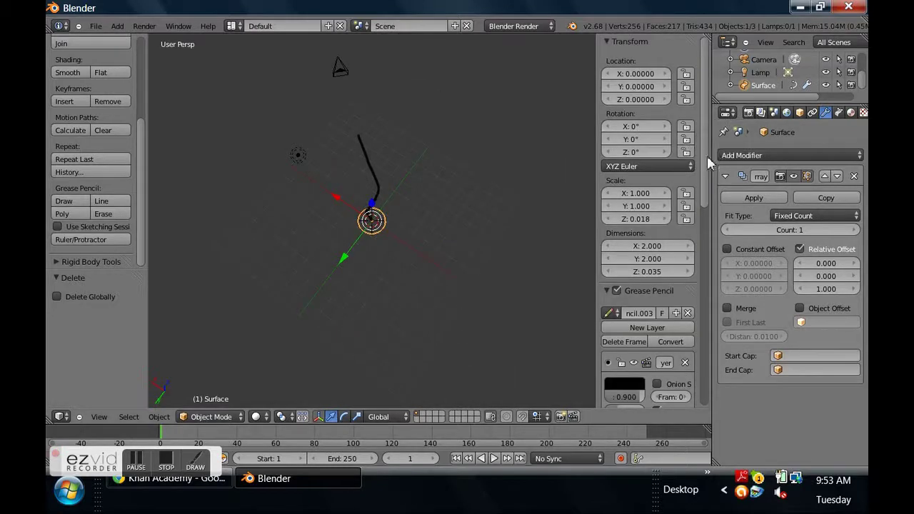
scroll(710, 214, down, 2)
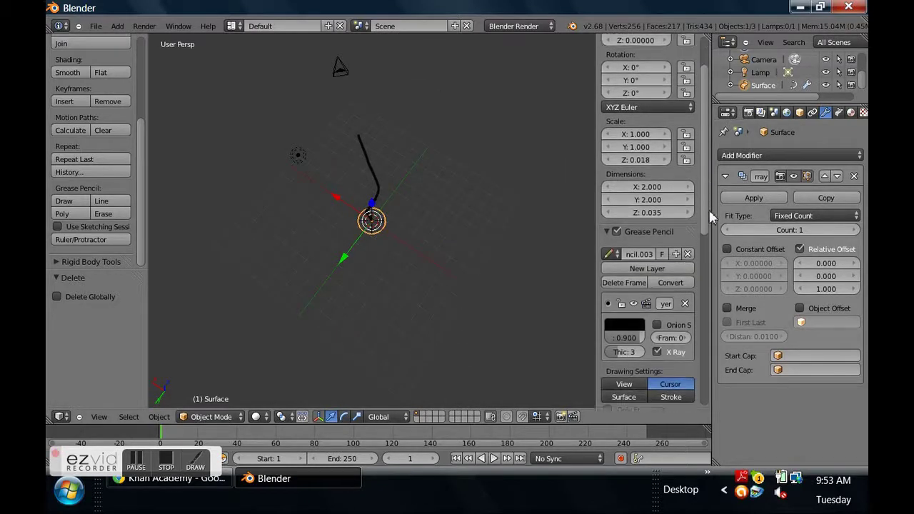
mouse_move(710, 214)
mouse_down()
mouse_move(698, 393)
mouse_move(671, 52)
mouse_up()
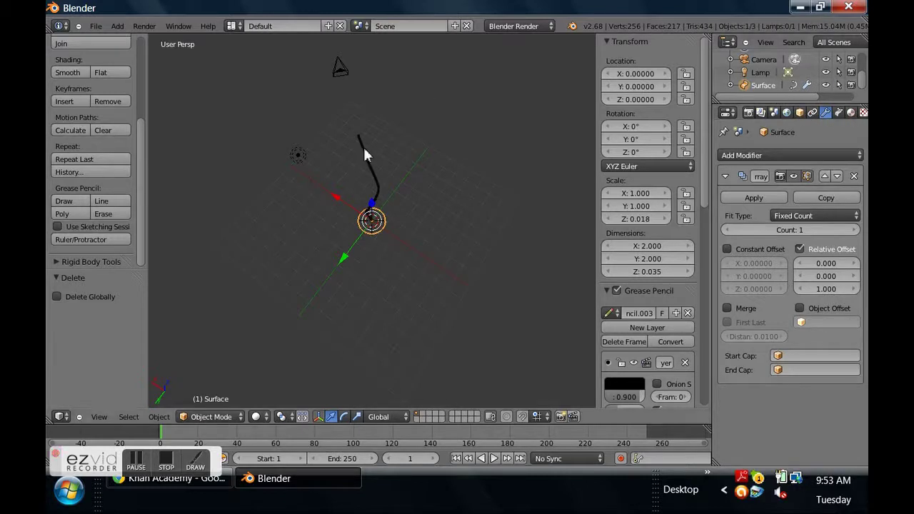
middle_drag(362, 147, 464, 121)
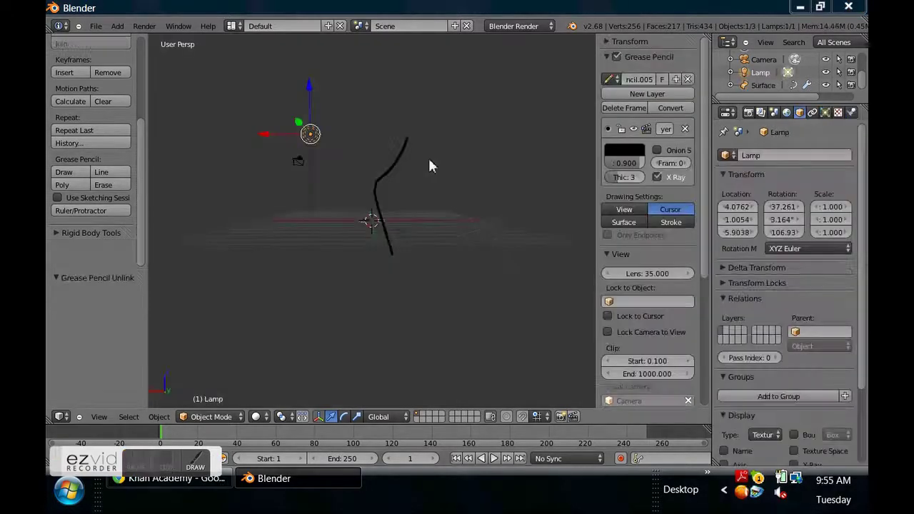
Select the ring and convert its Grease Pencil stroke to a Path.
middle_drag(428, 157, 367, 245)
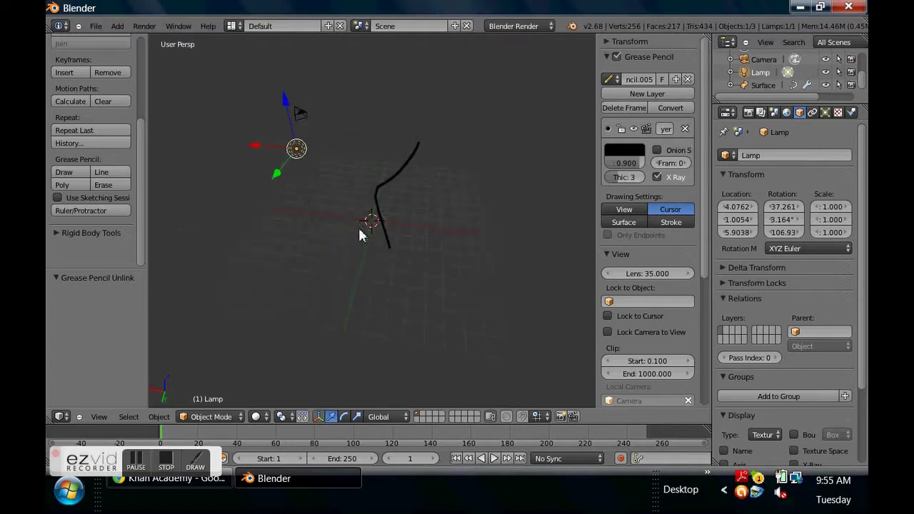
right_click(362, 233)
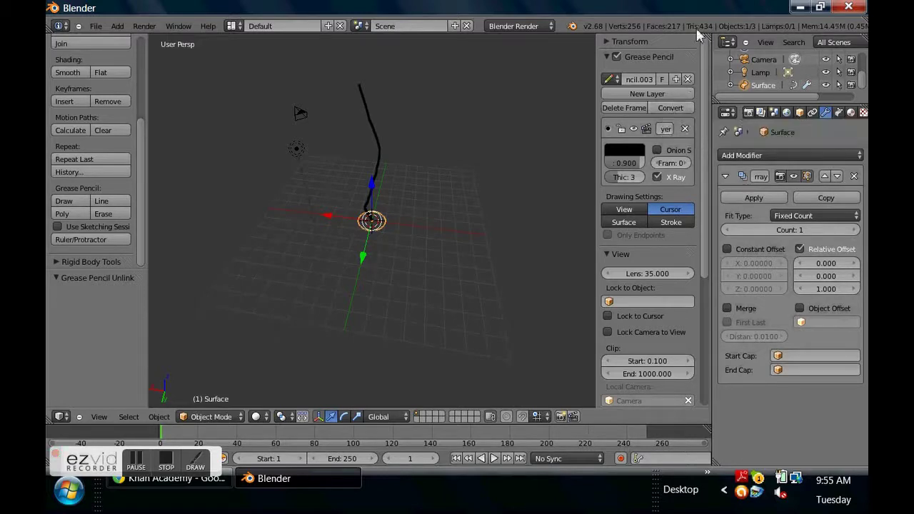
drag(597, 63, 709, 58)
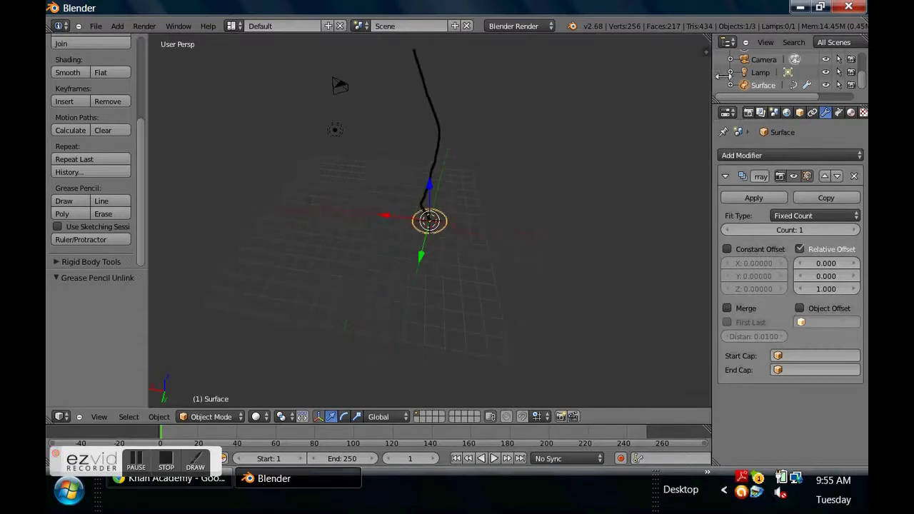
click(709, 57)
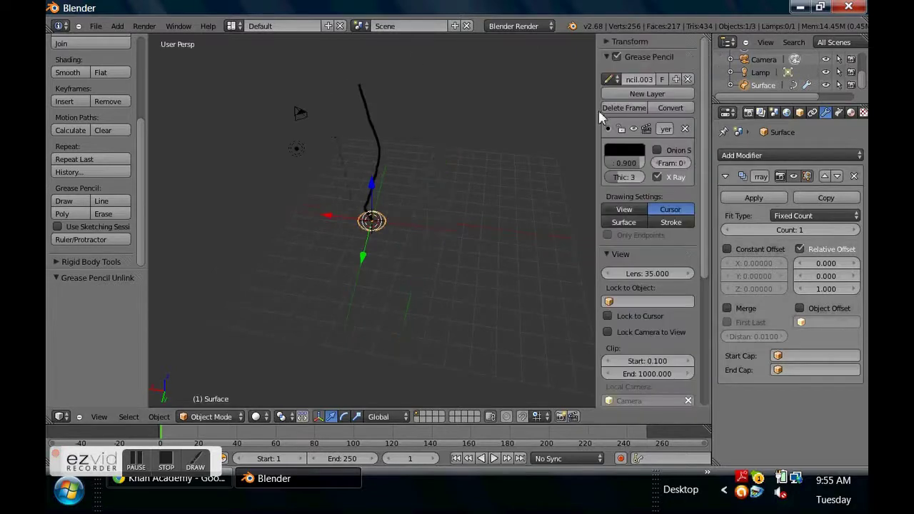
click(667, 111)
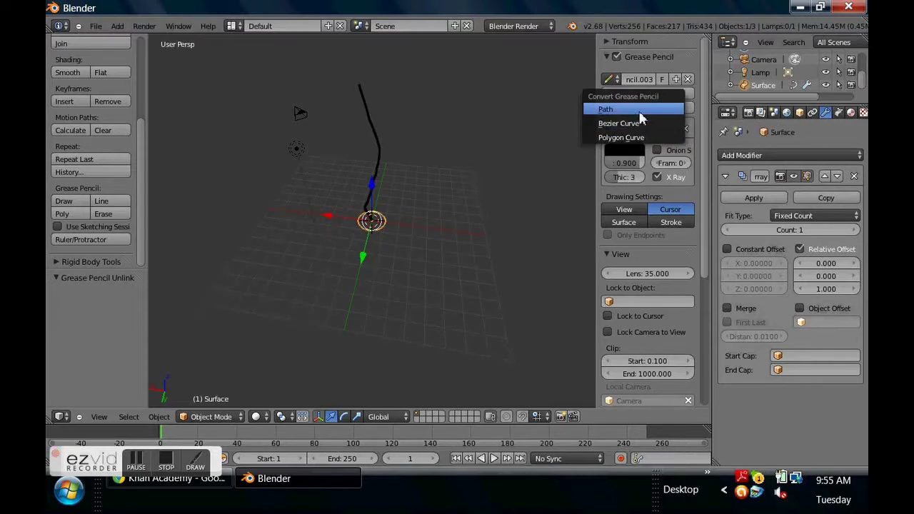
click(638, 112)
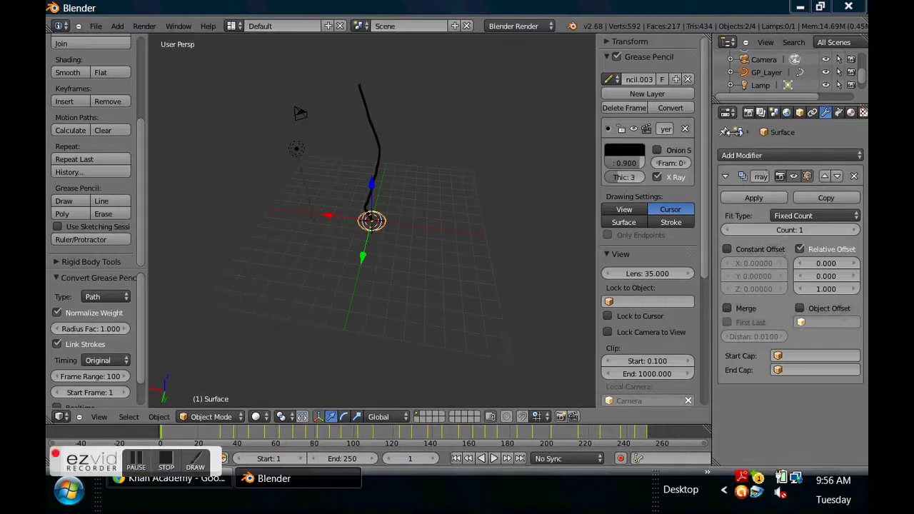
Hide the 3D view's properties region and widen the properties editor to reveal all its categories.
click(786, 112)
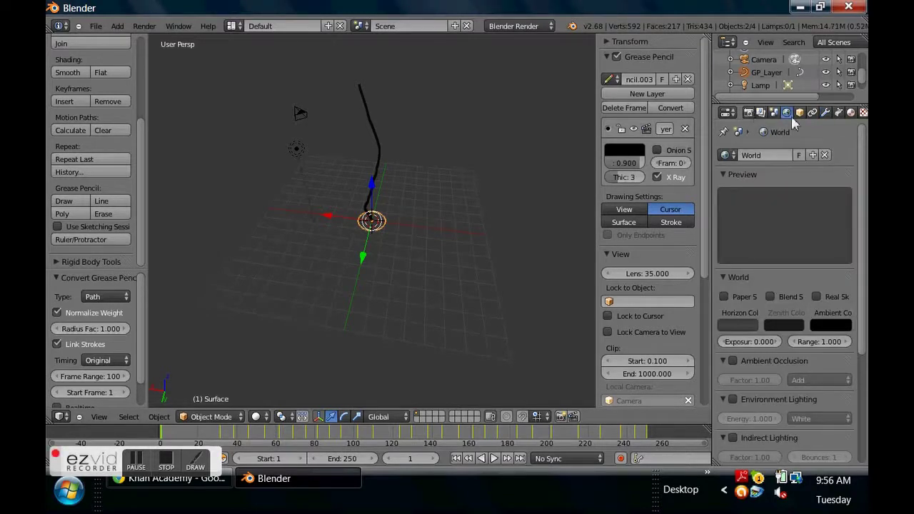
click(812, 113)
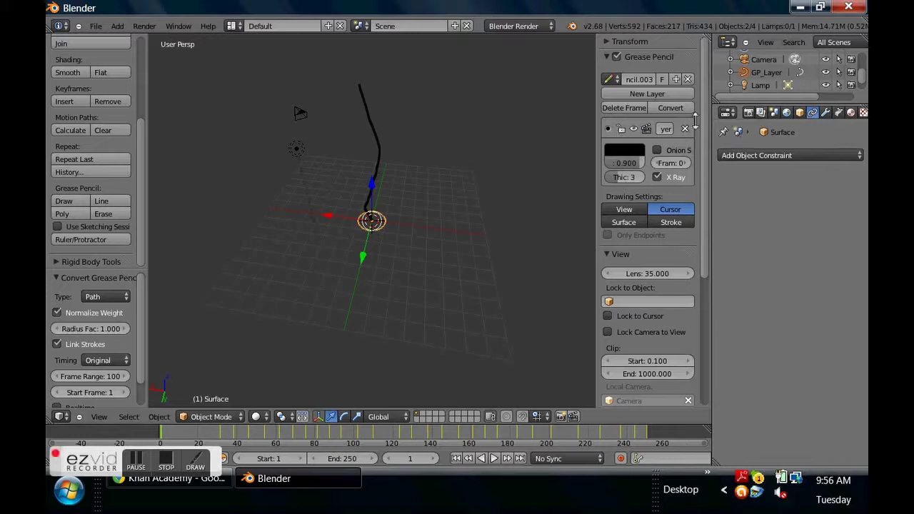
key(n)
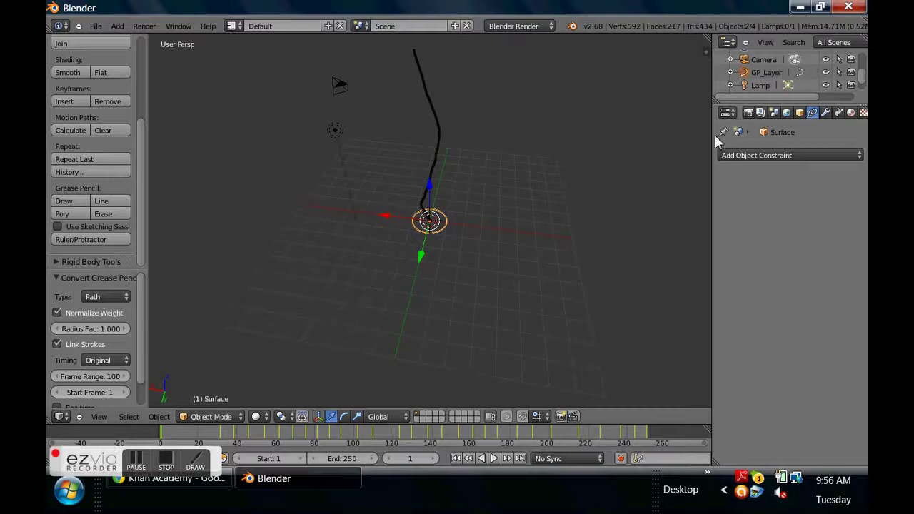
drag(712, 133, 668, 130)
Select the curve converted from the stroke and rename the object TreeTrunkCurve.
click(732, 113)
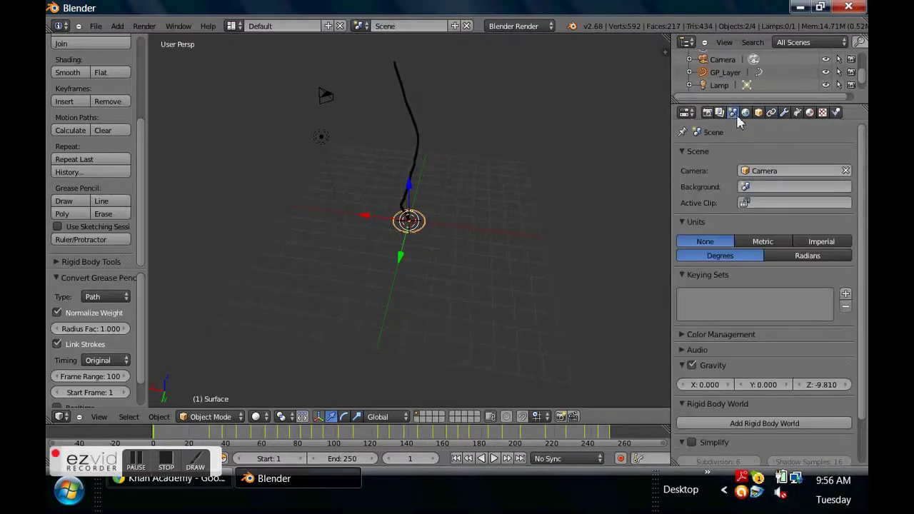
right_click(412, 173)
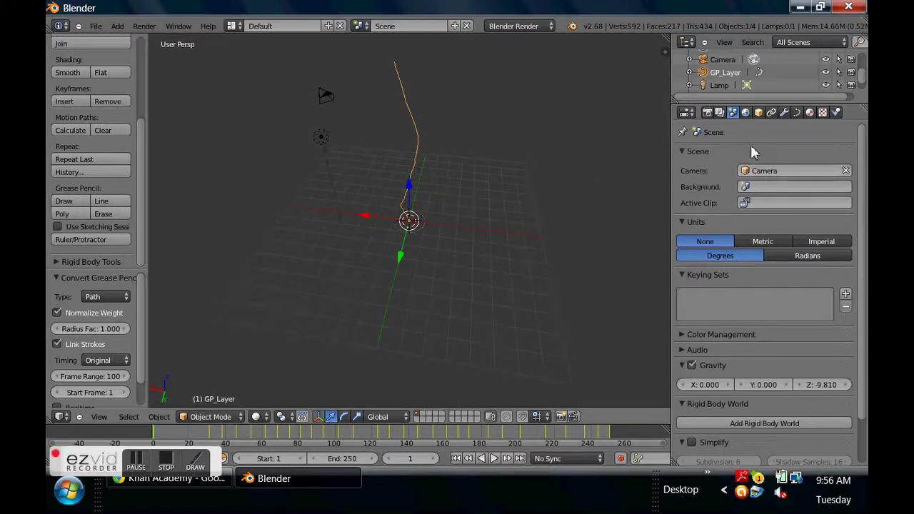
click(745, 113)
click(759, 113)
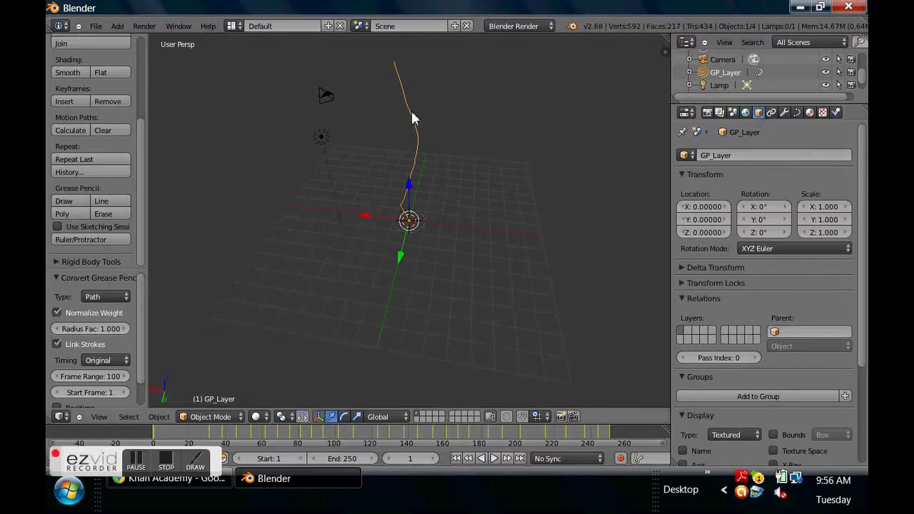
click(751, 156)
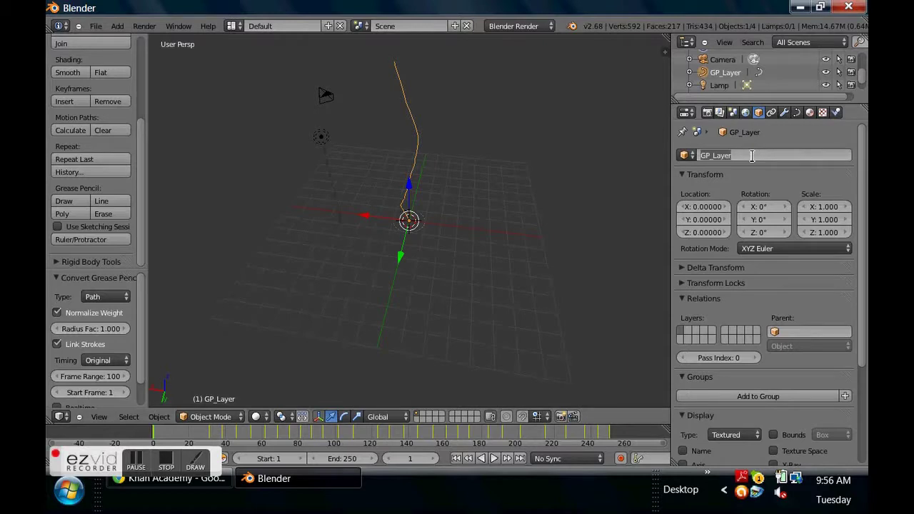
key(BackSpace)
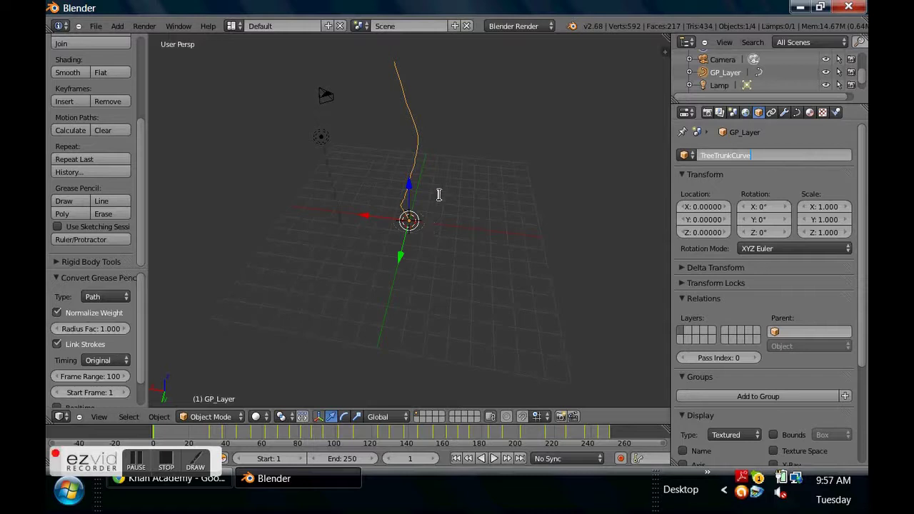
key(Return)
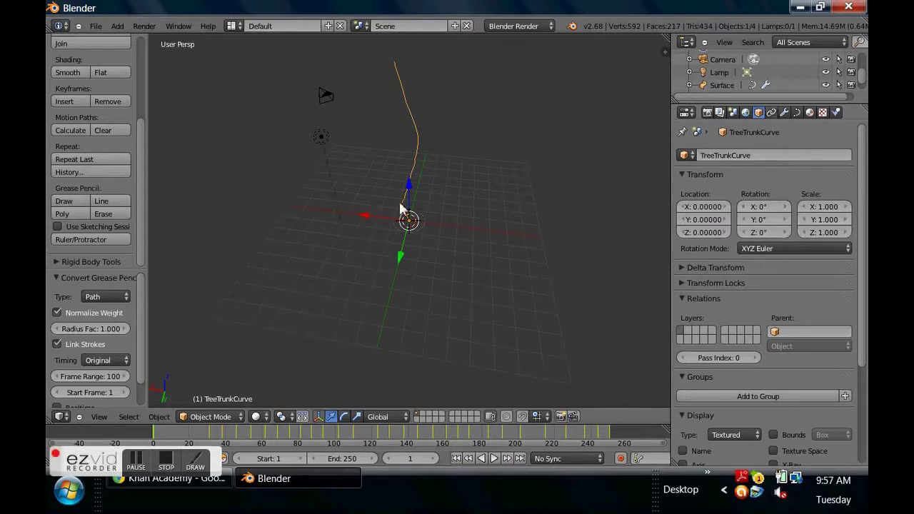
Select the ring at the base of the guide curve and add a Curve modifier after its Array modifier.
click(421, 224)
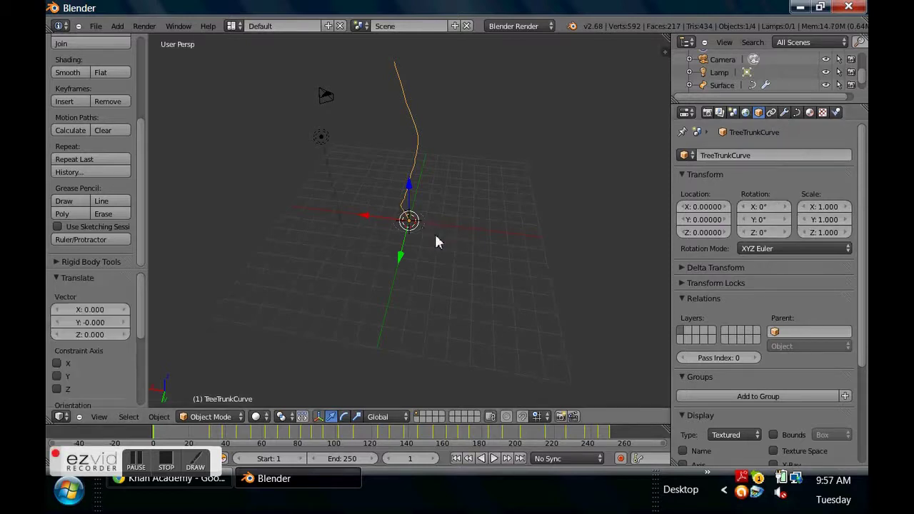
mouse_move(434, 232)
middle_down()
mouse_move(405, 210)
mouse_move(422, 229)
mouse_move(397, 230)
middle_up()
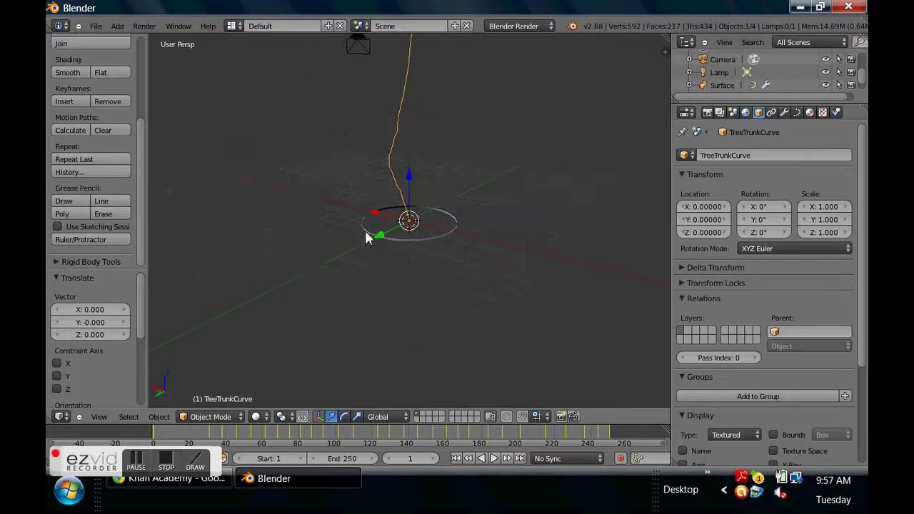
right_click(367, 237)
middle_drag(484, 249, 457, 174)
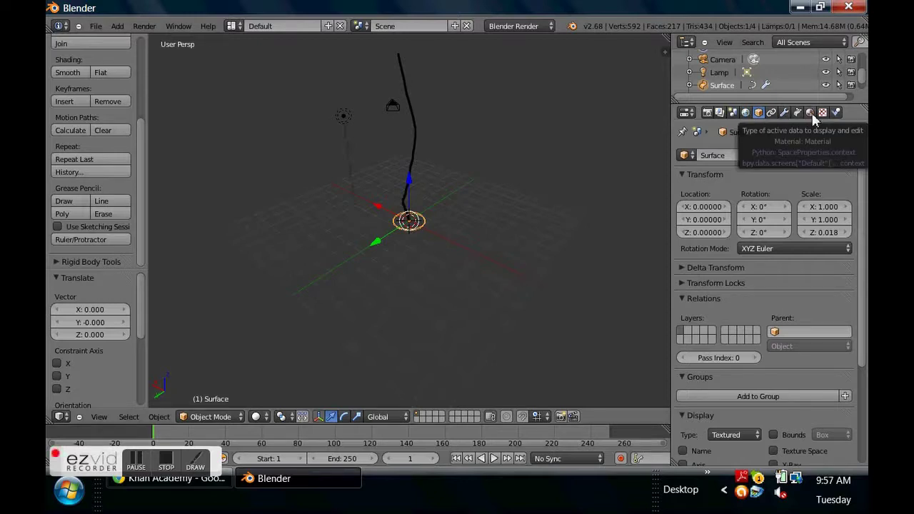
click(788, 112)
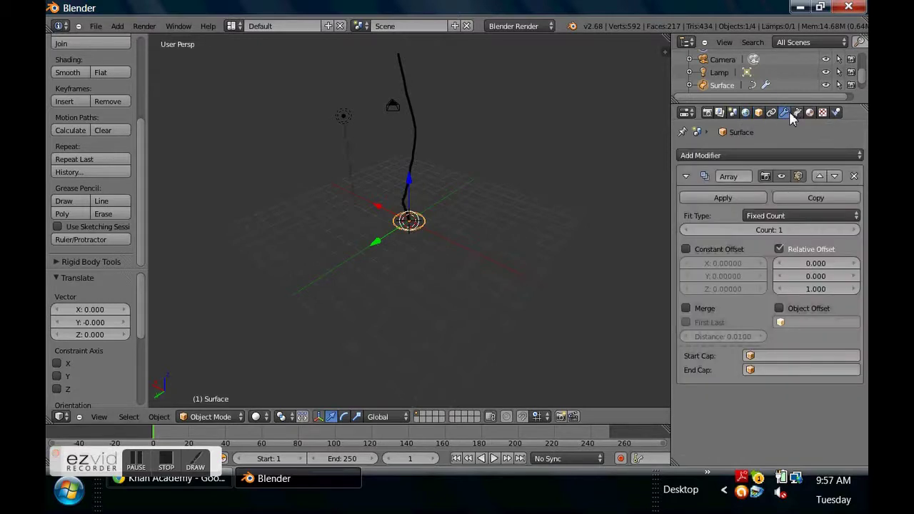
click(816, 152)
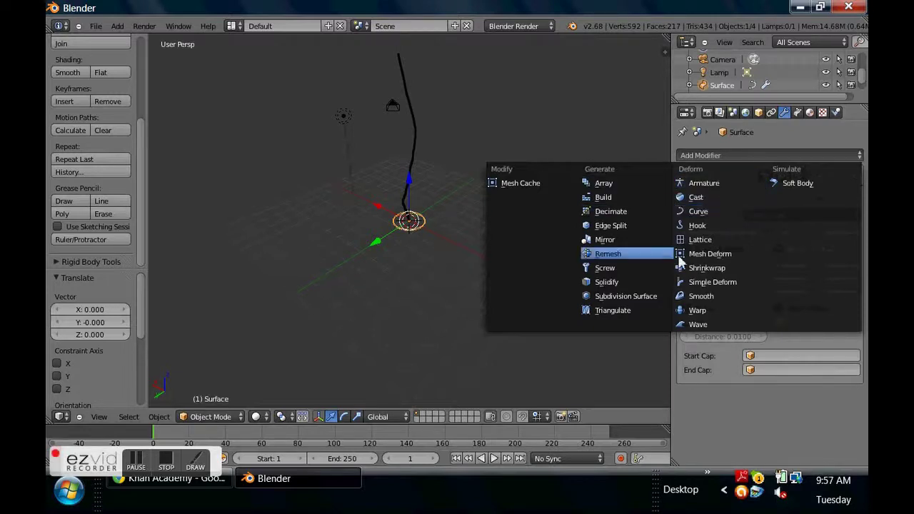
click(707, 212)
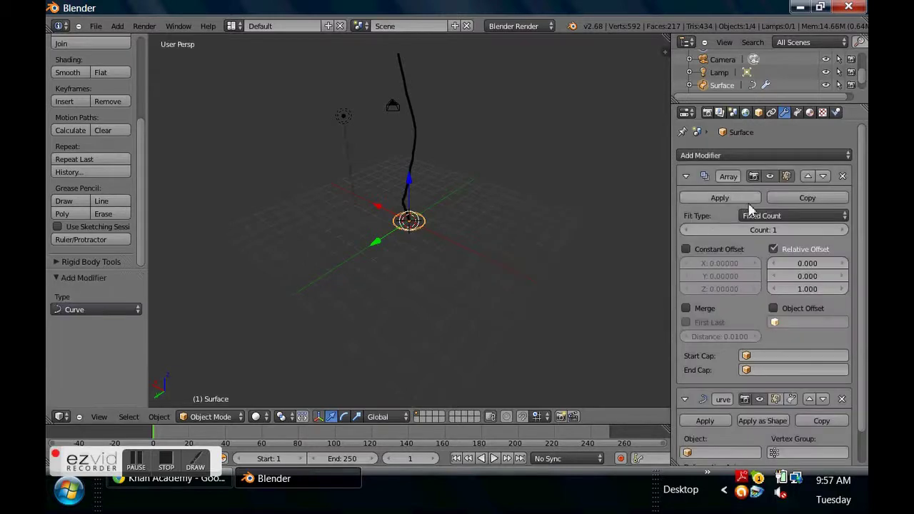
Assign TreeTrunkCurve as the Curve modifier's object.
scroll(793, 271, down, 2)
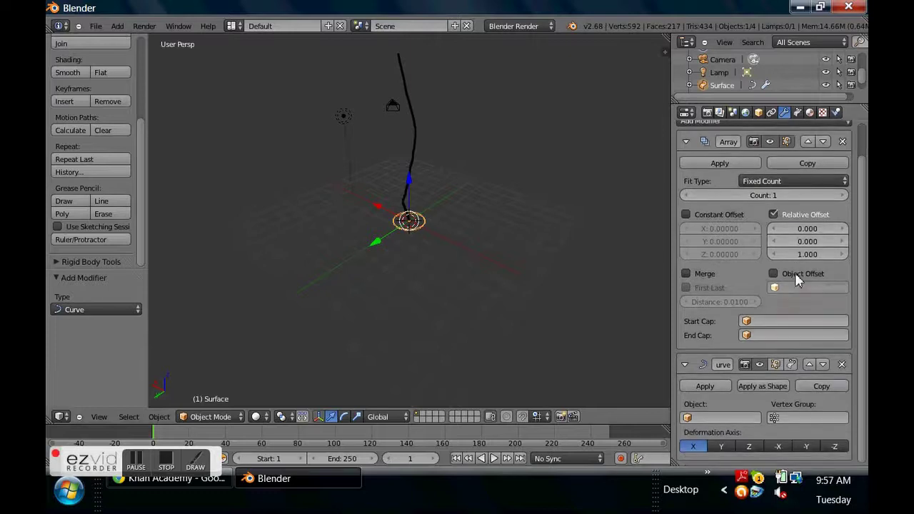
click(732, 415)
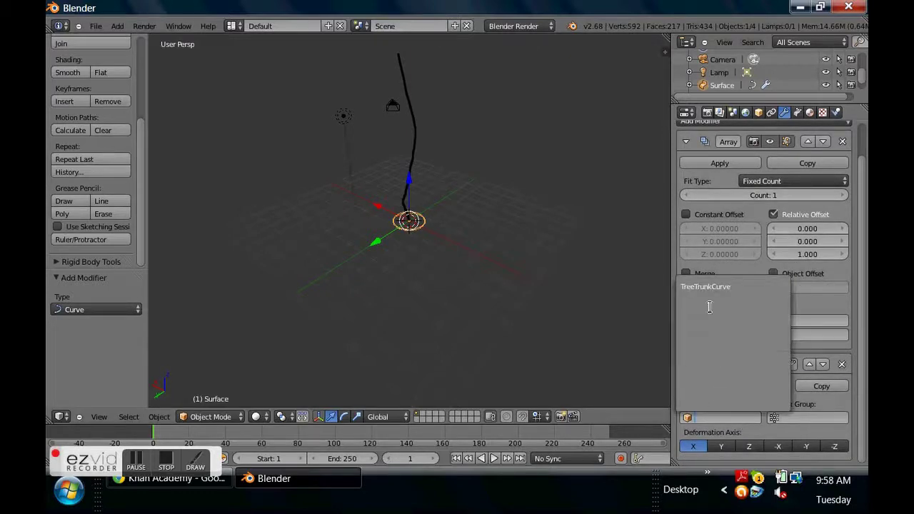
click(707, 287)
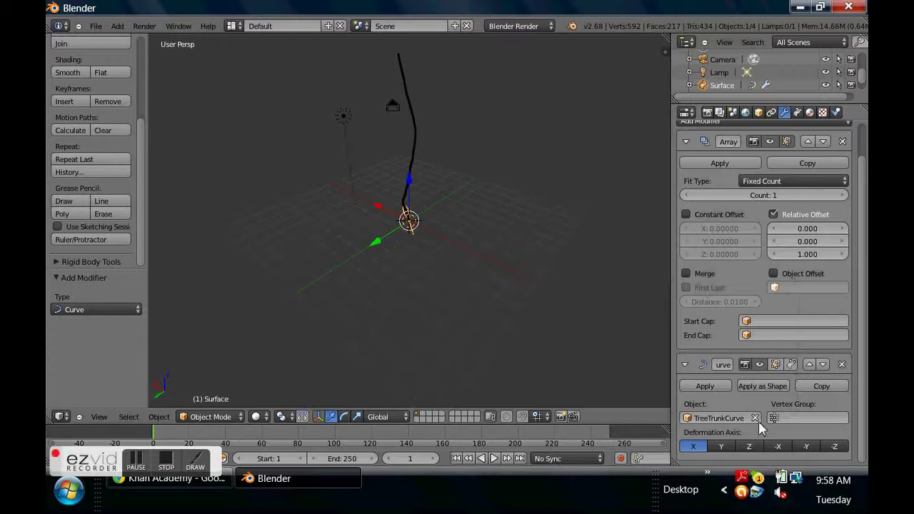
middle_drag(426, 196, 399, 179)
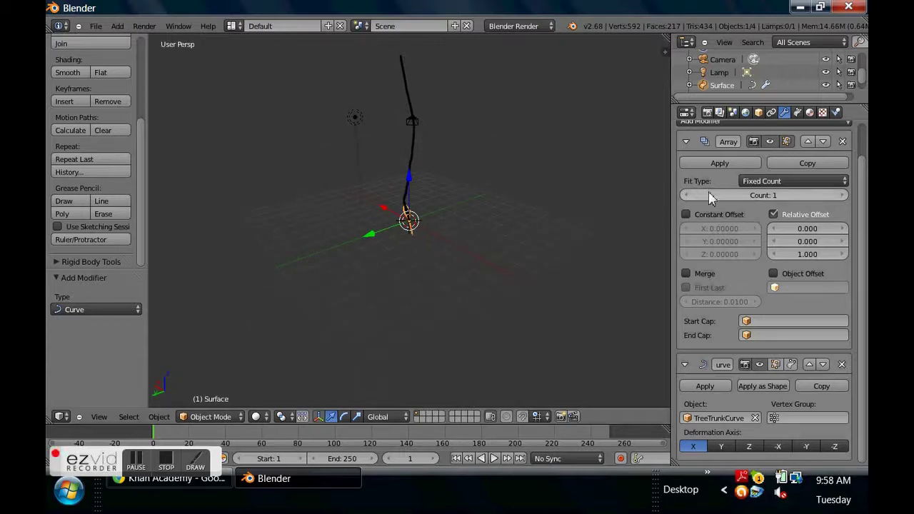
Compare the Z, Y and X deformation axes in the Curve modifier and settle on Z.
drag(735, 197, 671, 194)
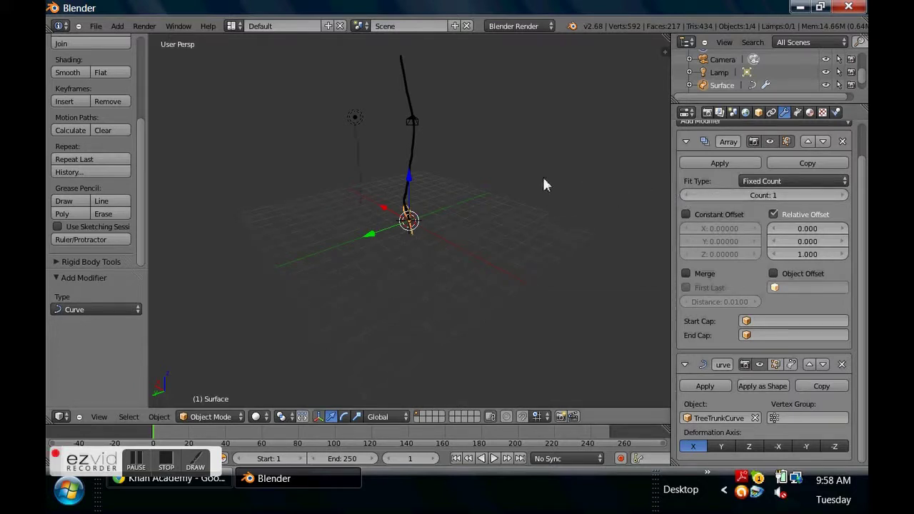
middle_drag(518, 169, 544, 193)
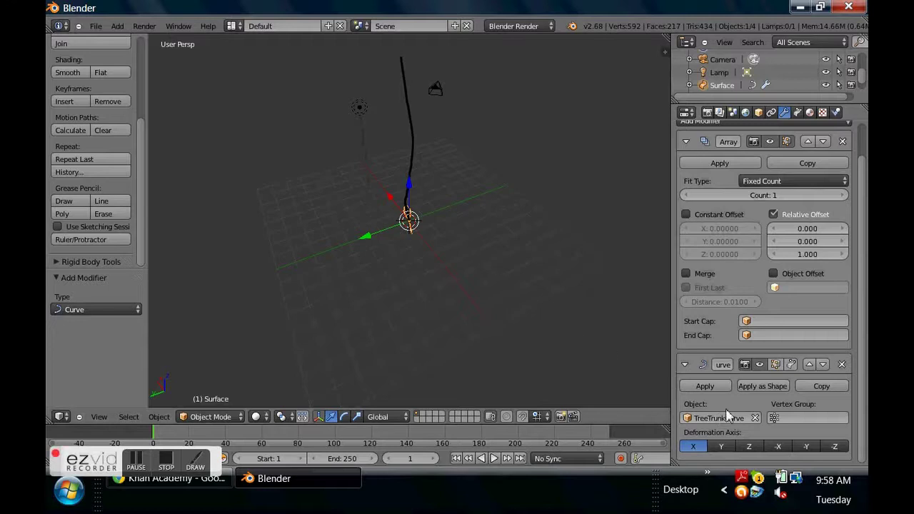
click(755, 449)
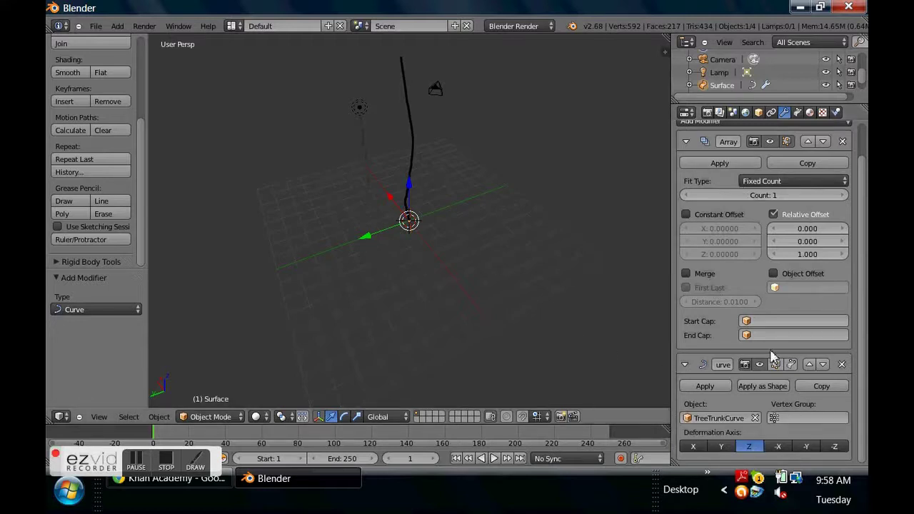
click(723, 447)
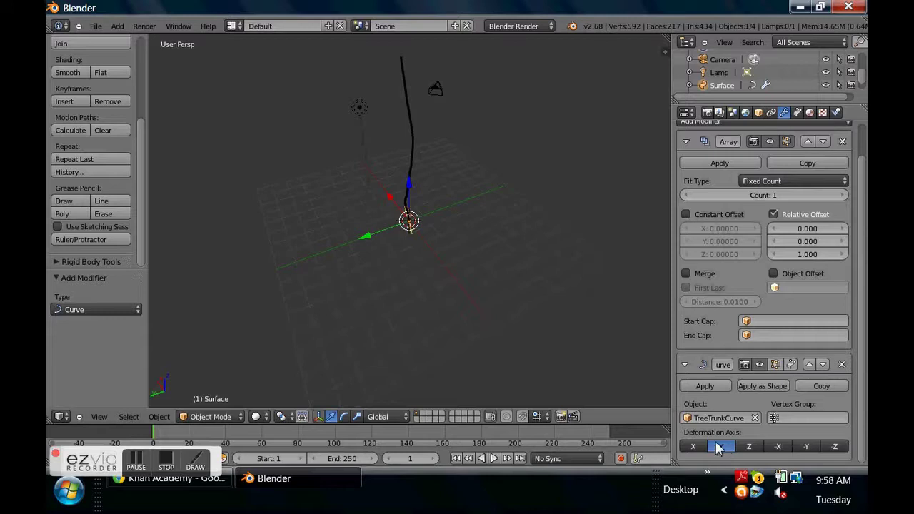
click(693, 447)
click(747, 447)
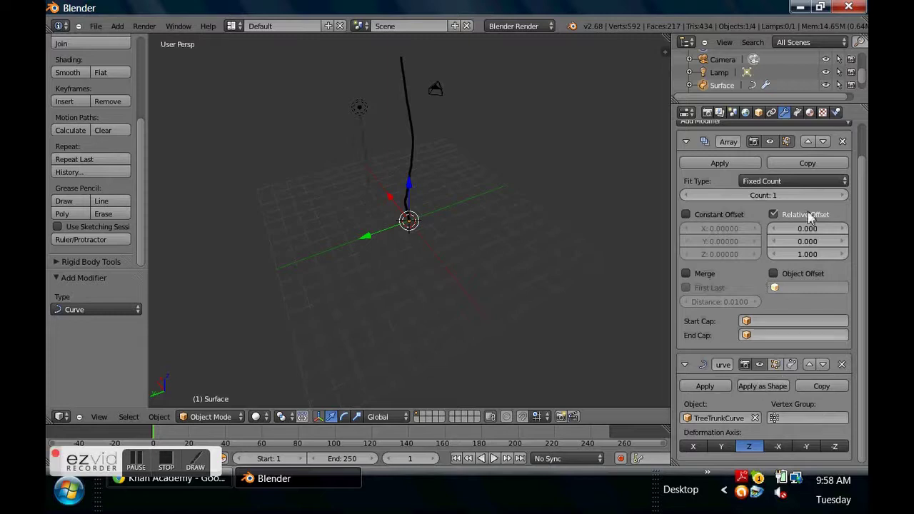
Try Array modifier counts of 90 and 200 to extend the trunk along the curve.
drag(716, 198, 821, 203)
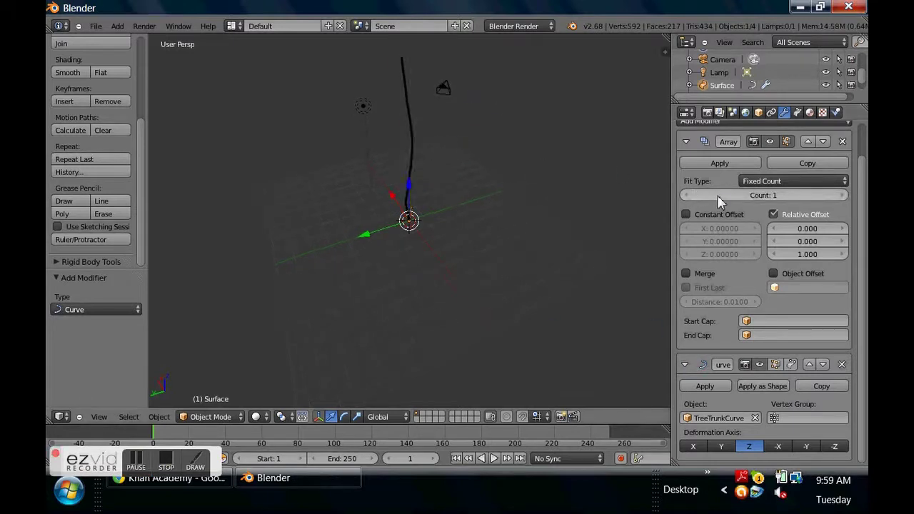
click(779, 194)
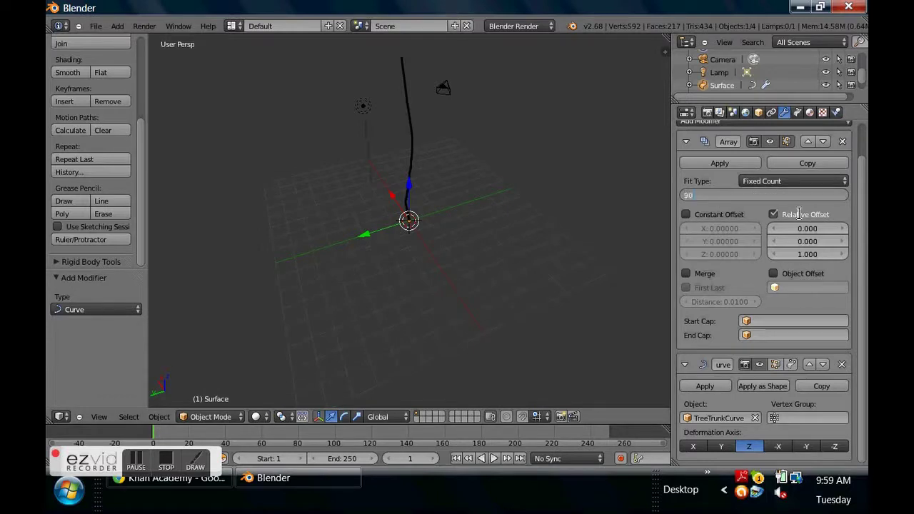
text(90)
key(Return)
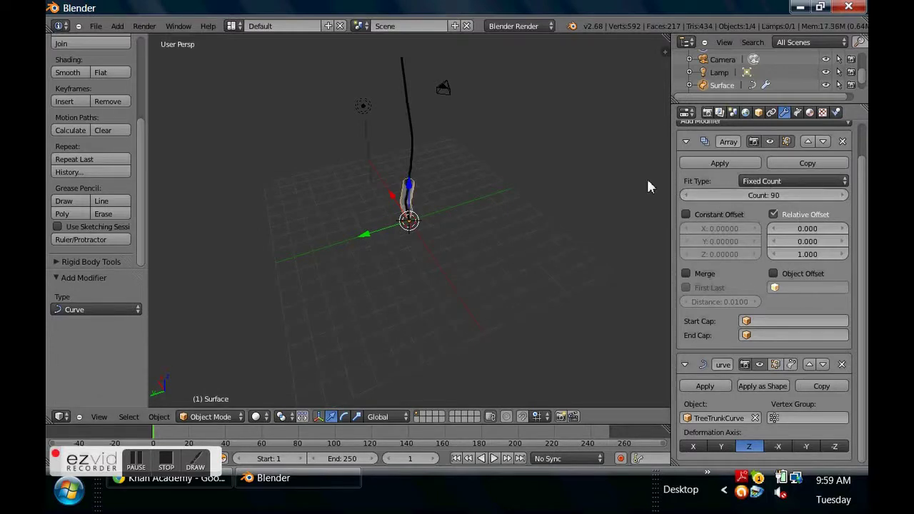
mouse_move(427, 181)
middle_down()
mouse_move(407, 149)
mouse_move(375, 127)
mouse_move(439, 185)
middle_up()
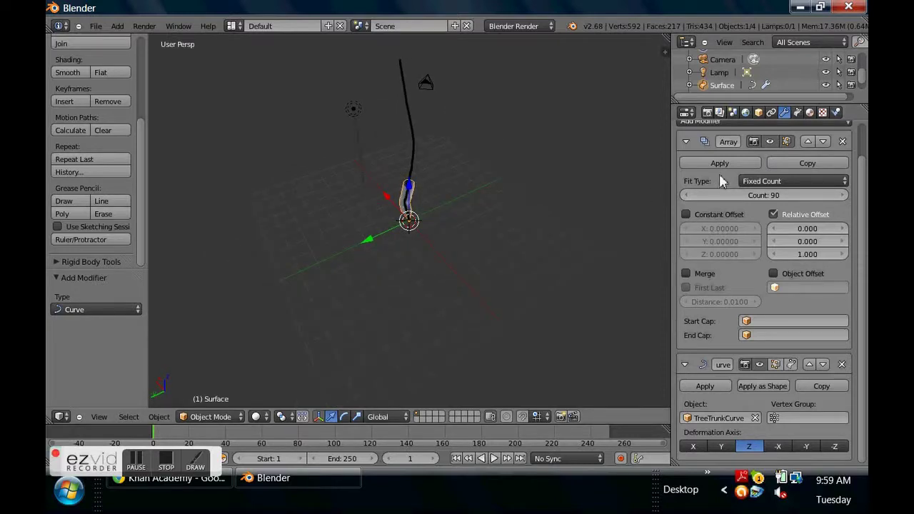
click(755, 197)
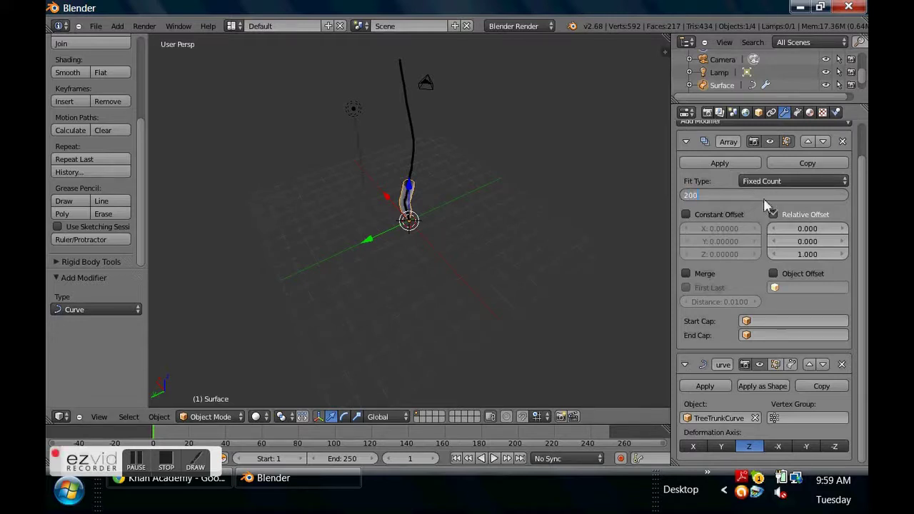
key(Return)
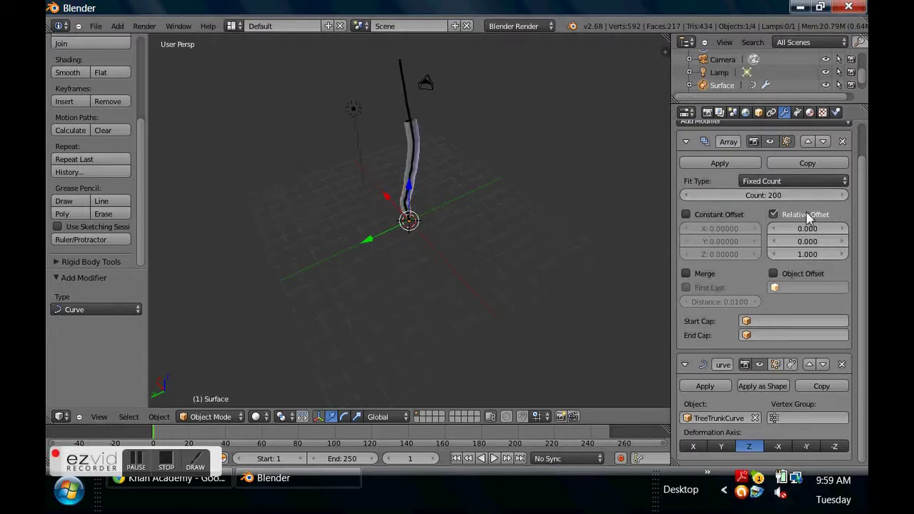
Set the Array modifier's count to 300 and inspect the trunk from several angles.
click(784, 192)
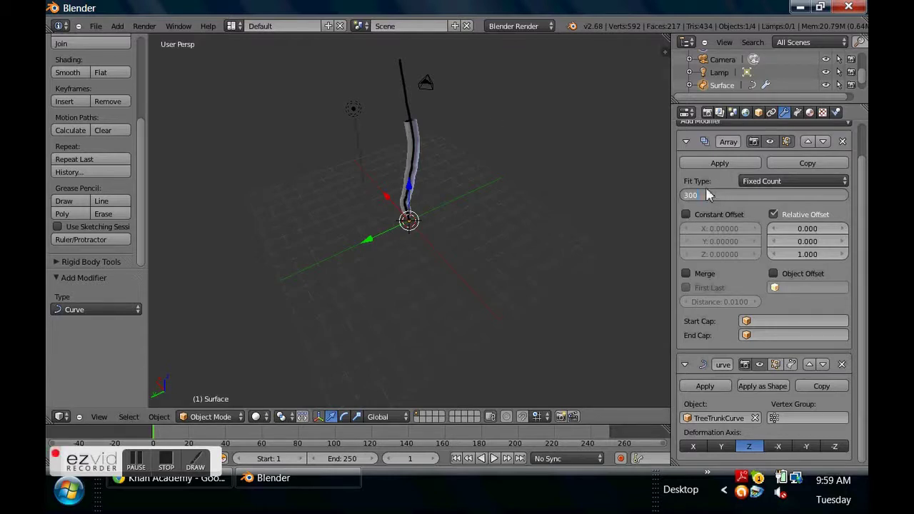
key(Return)
middle_drag(532, 95, 575, 101)
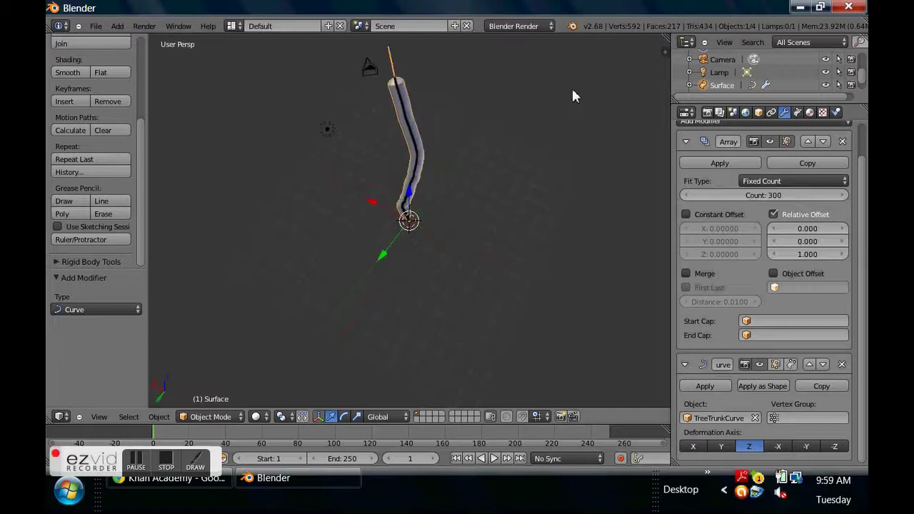
middle_drag(462, 94, 397, 169)
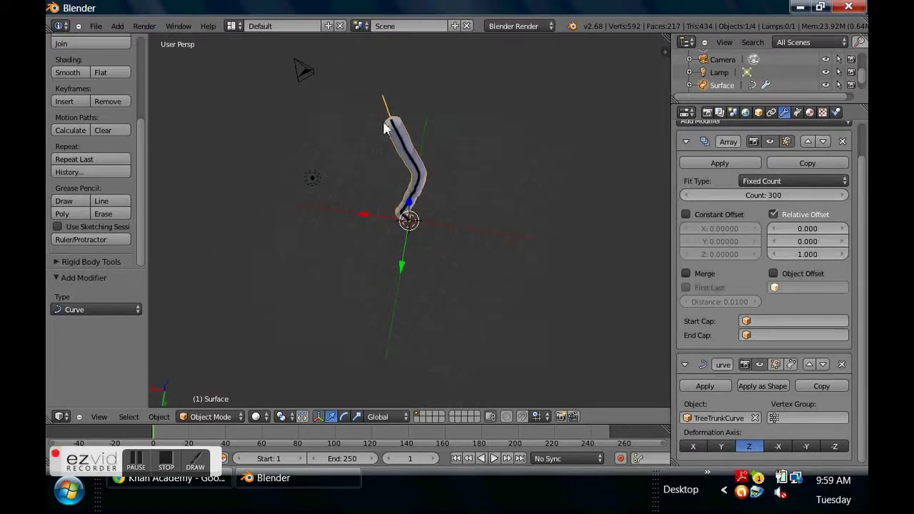
middle_drag(401, 130, 402, 152)
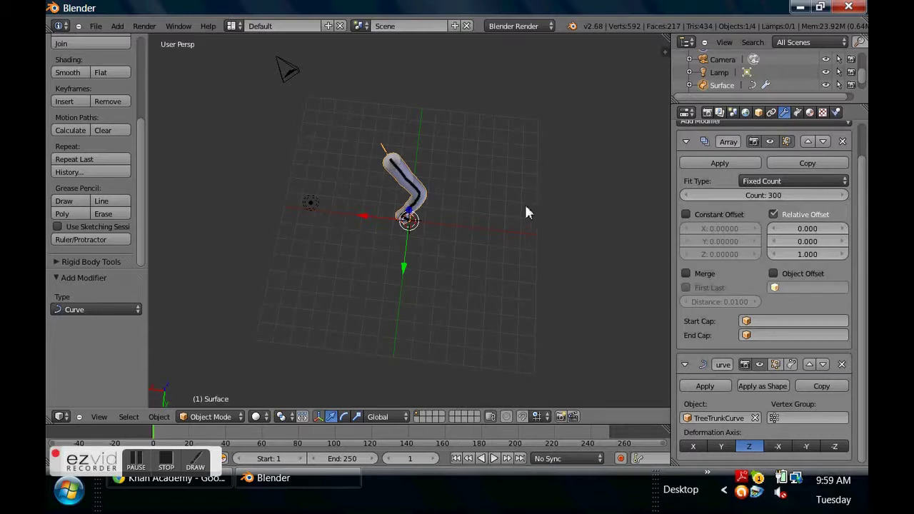
middle_drag(512, 197, 435, 126)
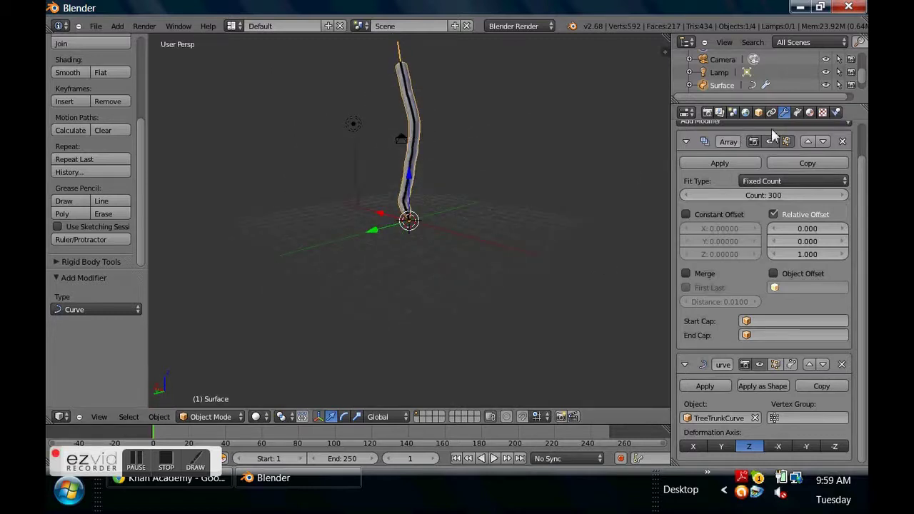
Change the trunk material's diffuse colour to a dark orange.
click(810, 112)
click(743, 370)
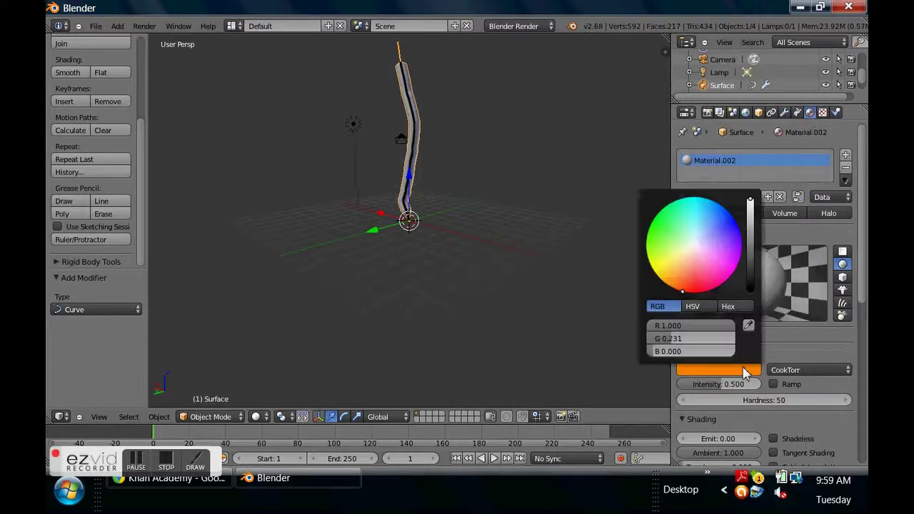
click(793, 336)
click(810, 350)
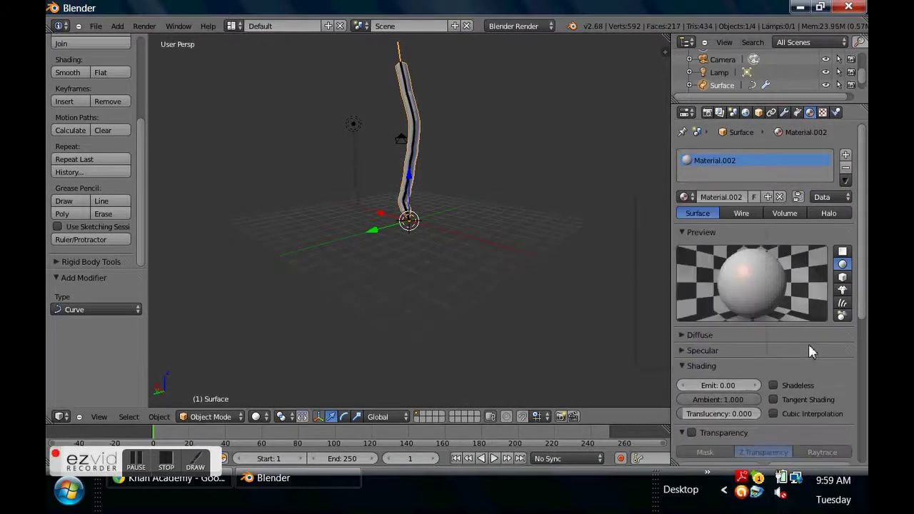
scroll(808, 343, down, 2)
scroll(795, 337, up, 1)
click(718, 322)
click(700, 307)
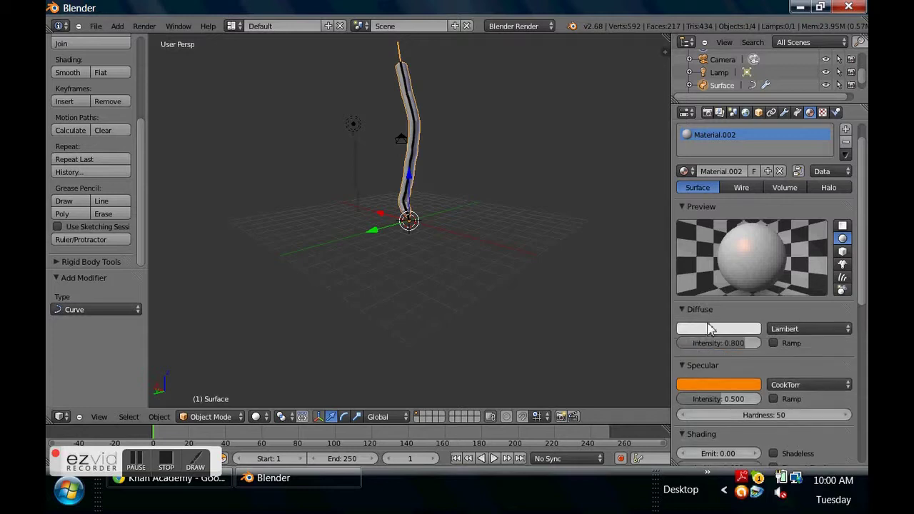
click(711, 329)
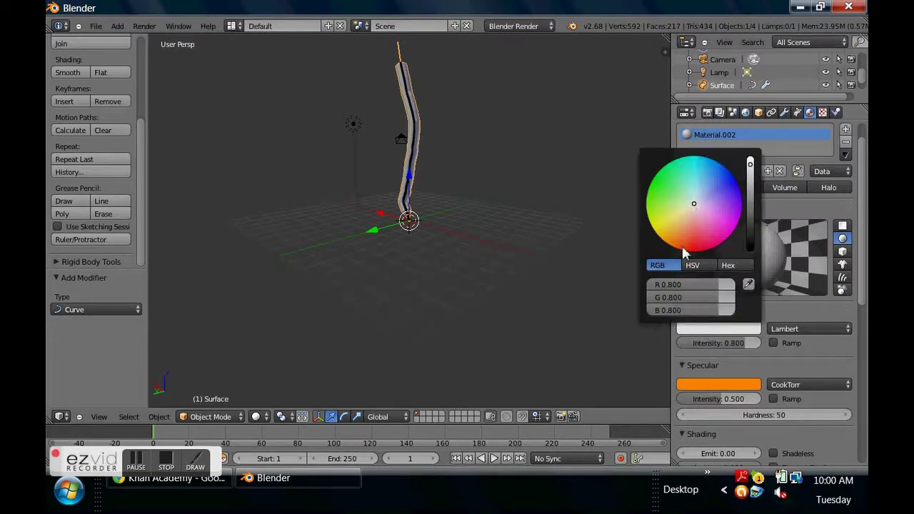
click(674, 247)
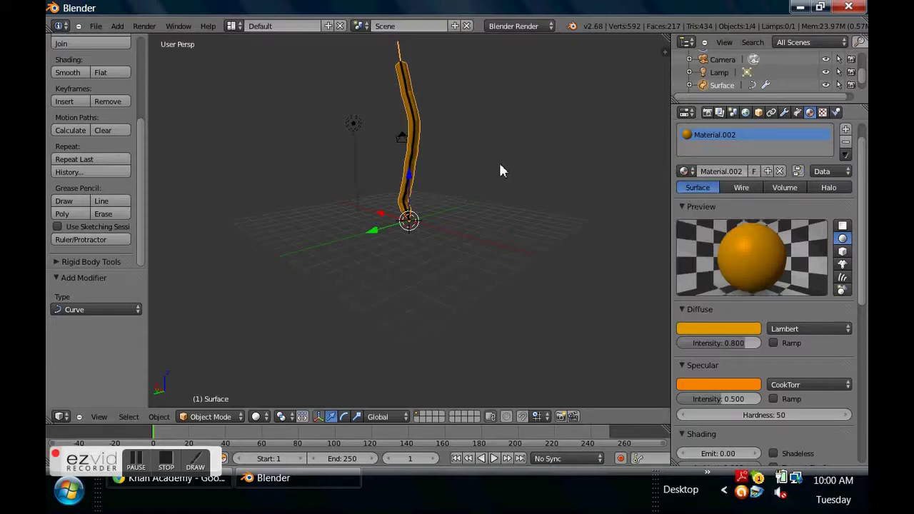
Scale the trunk surface up uniformly to thicken it around the guide curve.
middle_drag(500, 170, 462, 121)
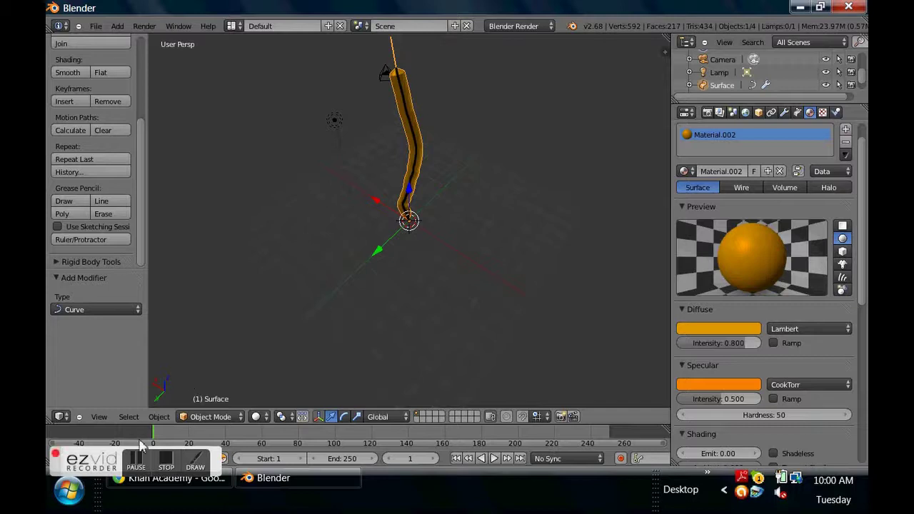
key(s)
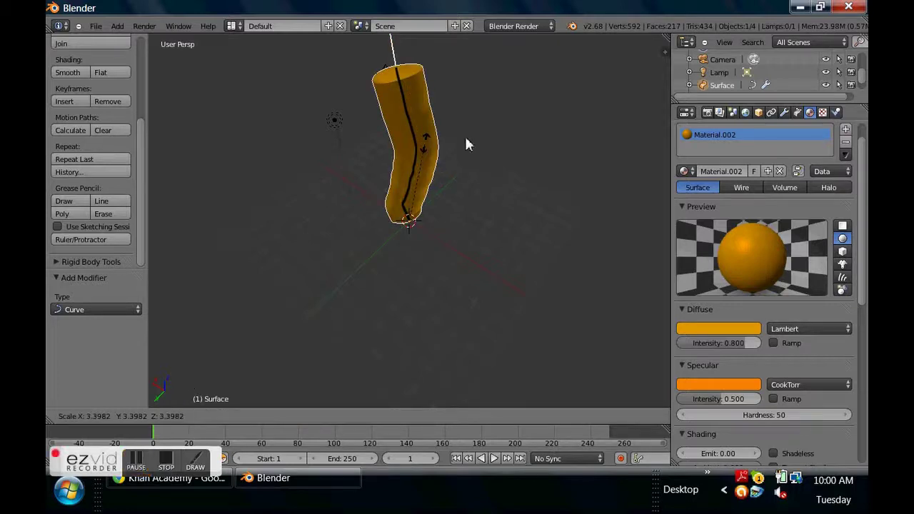